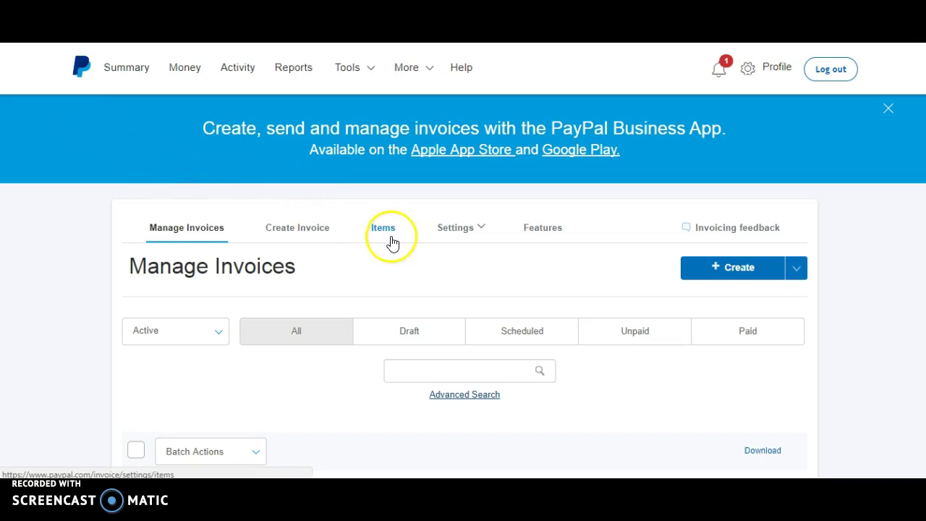
Switch to the Items tab from the Manage Invoices page
click(355, 67)
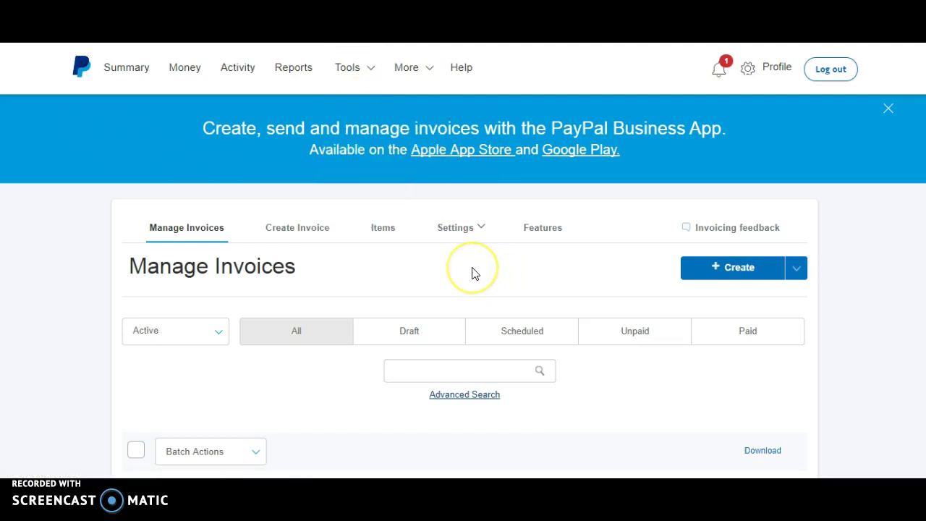
Show the list of 710 saved items and view the empty Add a new item form
click(380, 239)
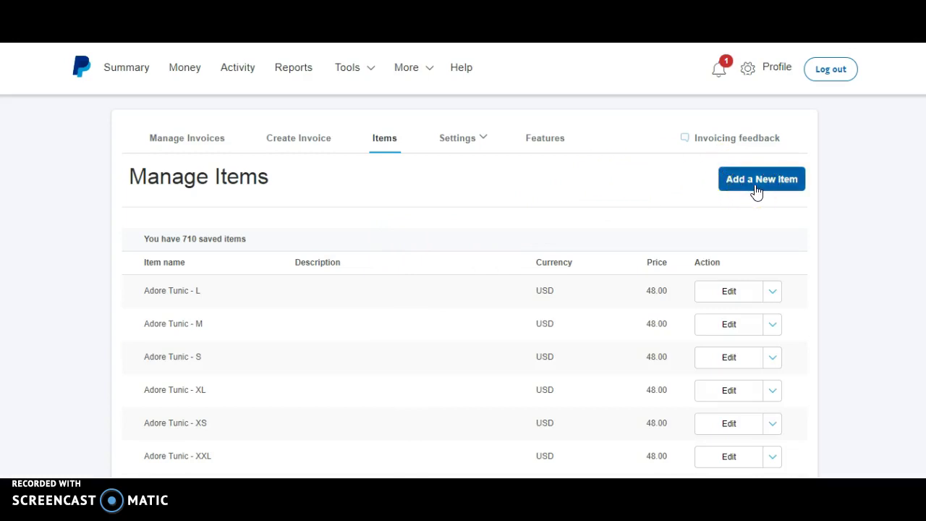
click(757, 192)
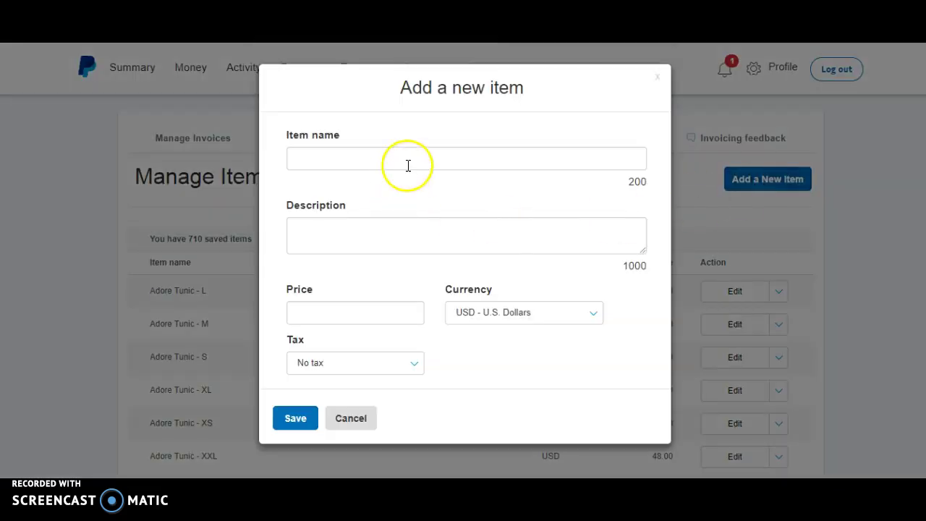
click(408, 166)
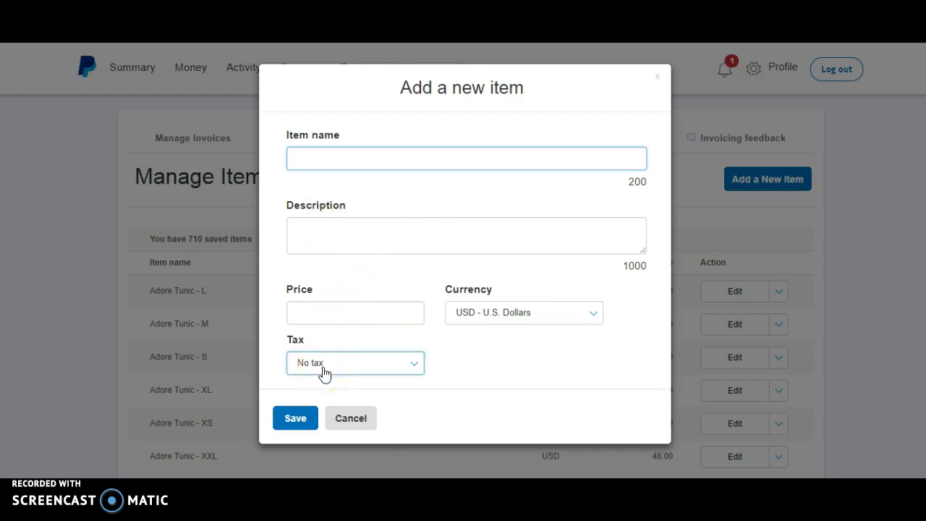
click(354, 370)
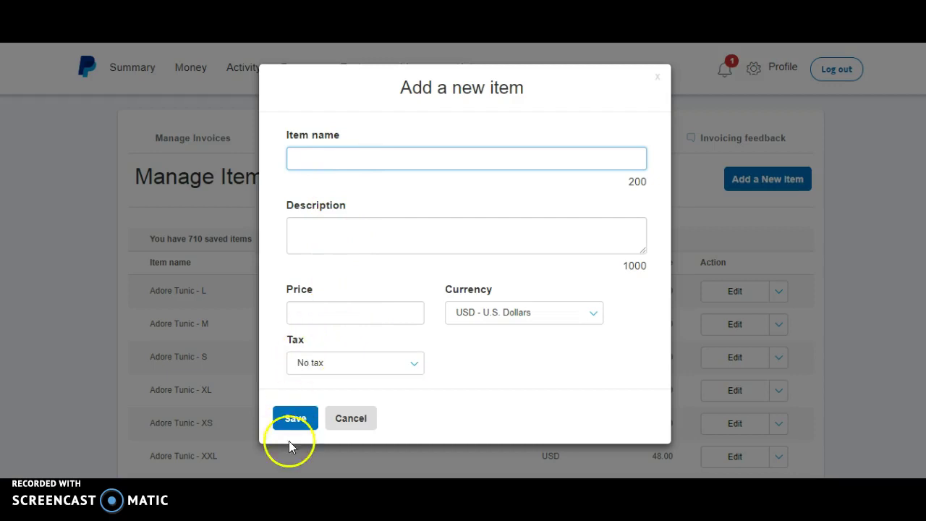
Cancel the new-item form and return to Manage Invoices through Tools > Invoicing
click(345, 427)
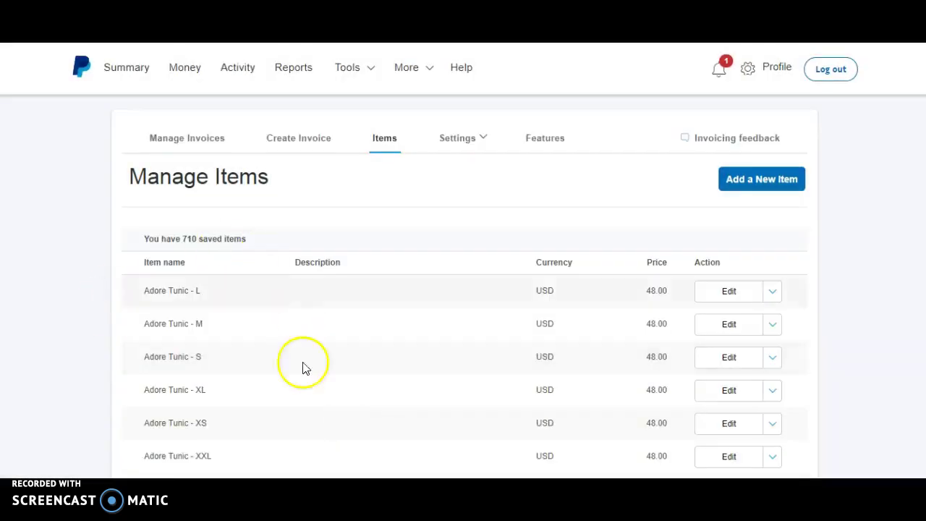
click(360, 81)
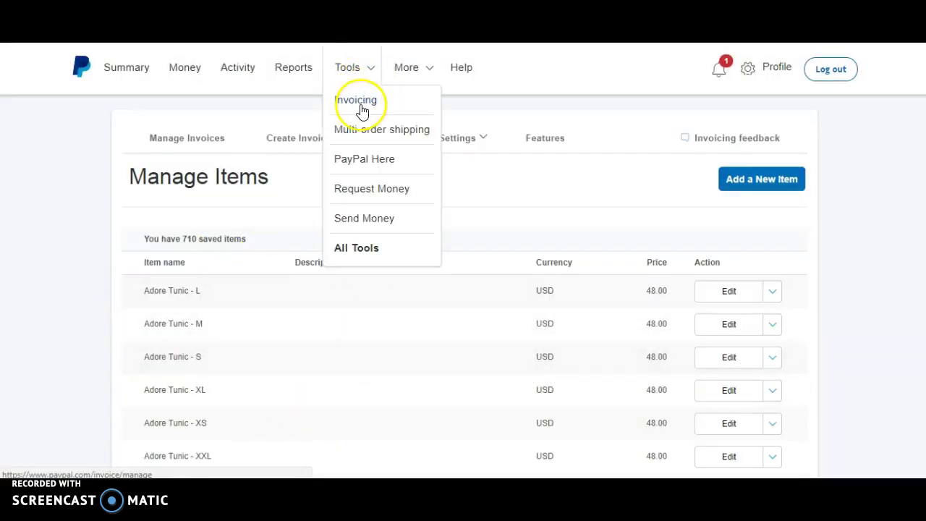
click(361, 106)
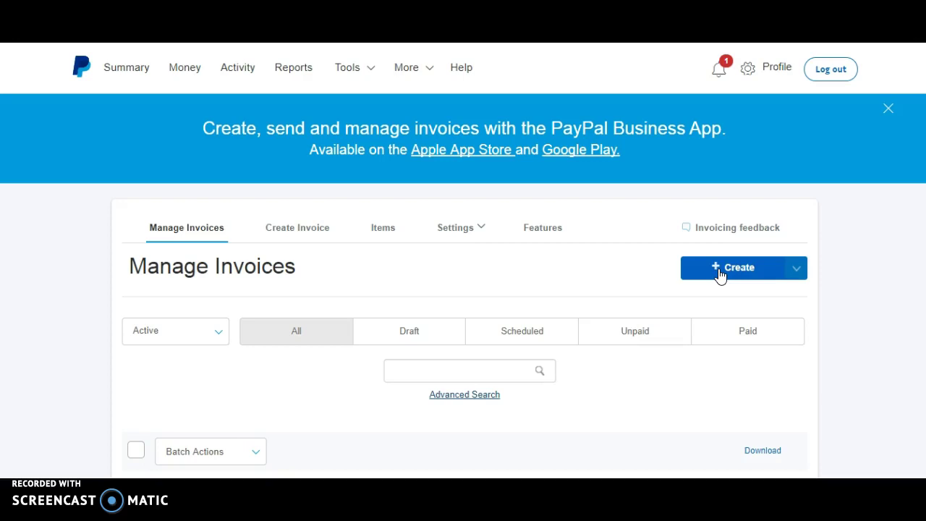
Create a new invoice and enter the customer's e-mail address as the Bill to recipient
click(719, 273)
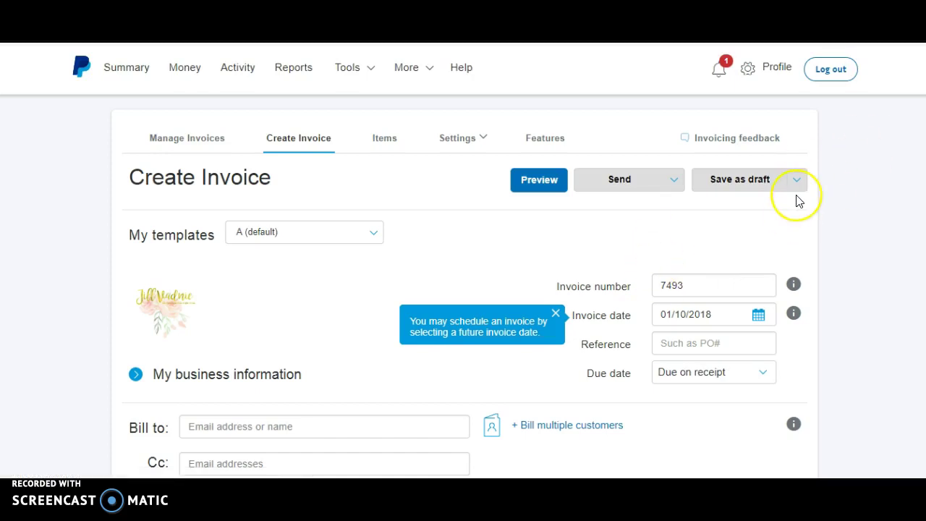
scroll(799, 201, down, 3)
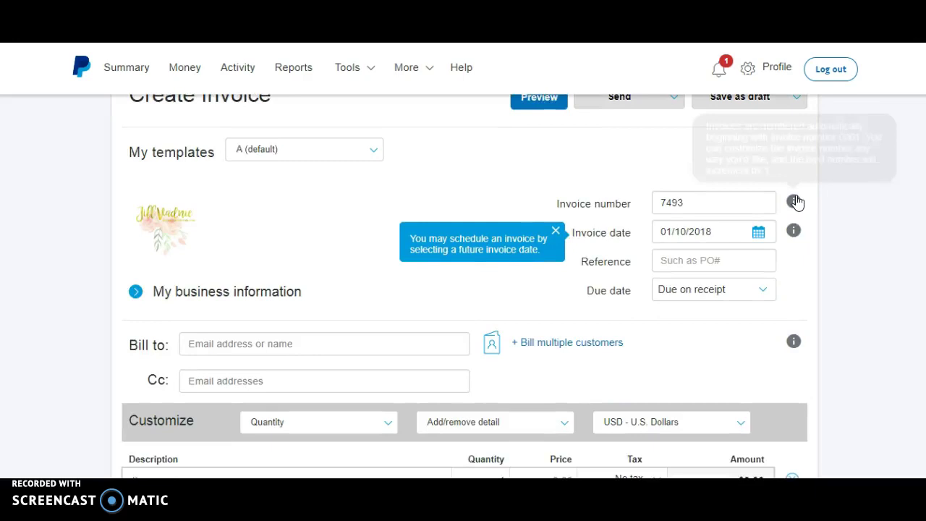
scroll(799, 201, down, 1)
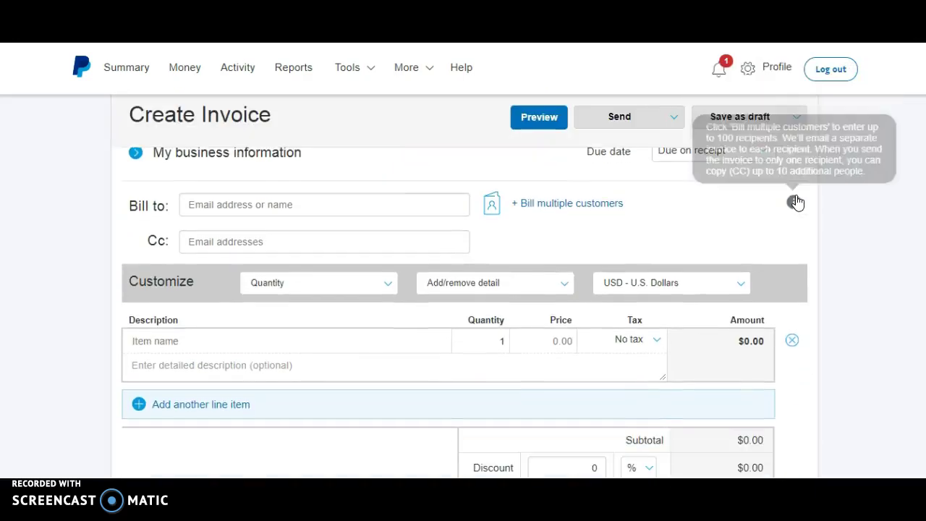
click(298, 207)
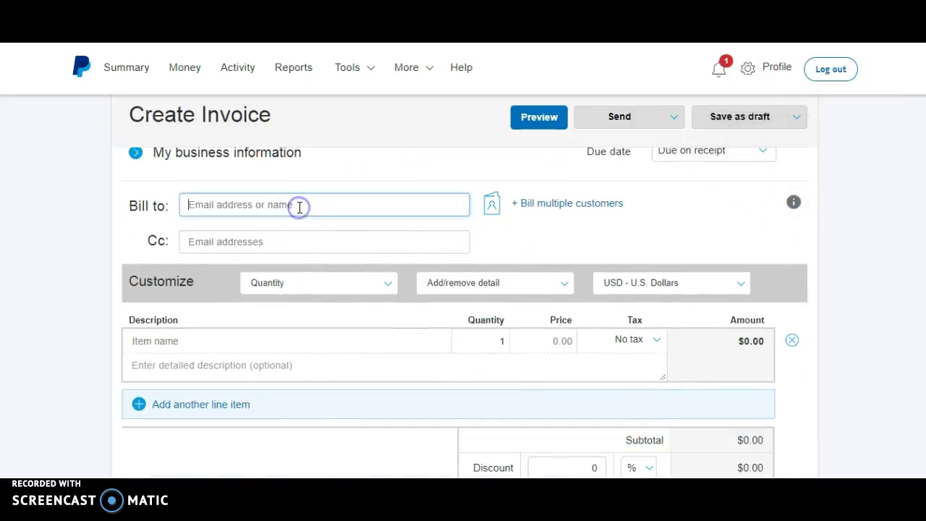
click(303, 207)
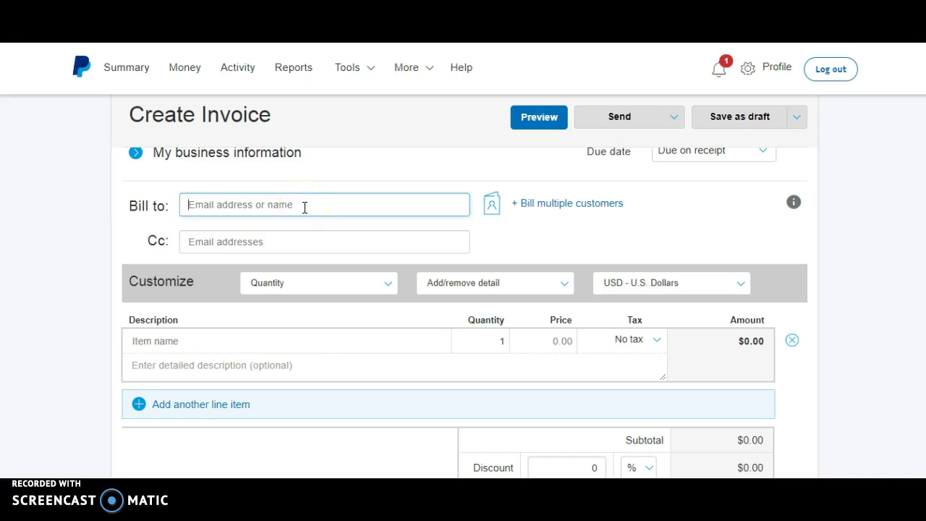
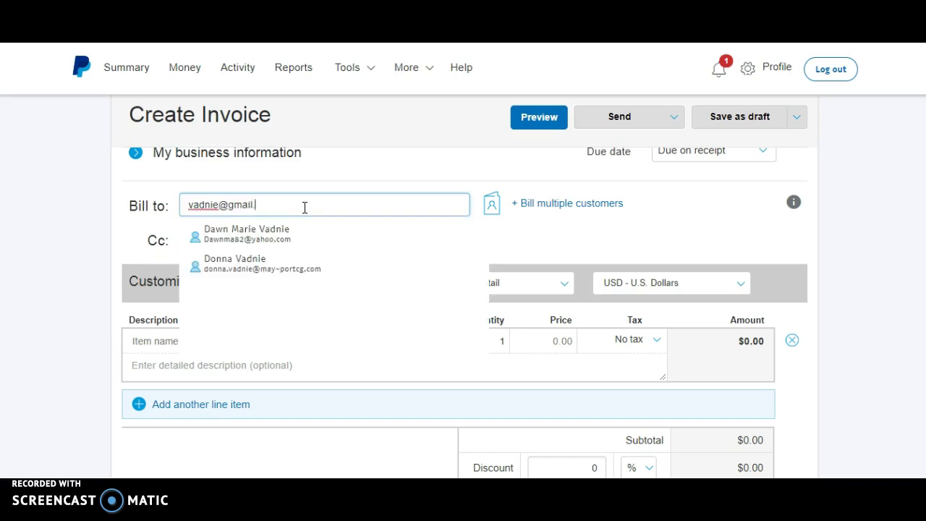
key(Return)
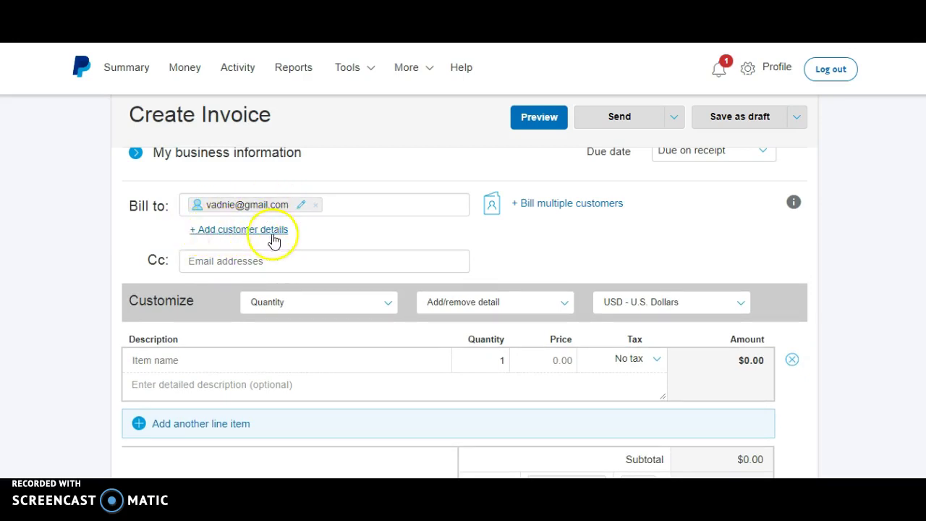
Enter a first and last name for the recipient and save the customer details
scroll(268, 233, up, 3)
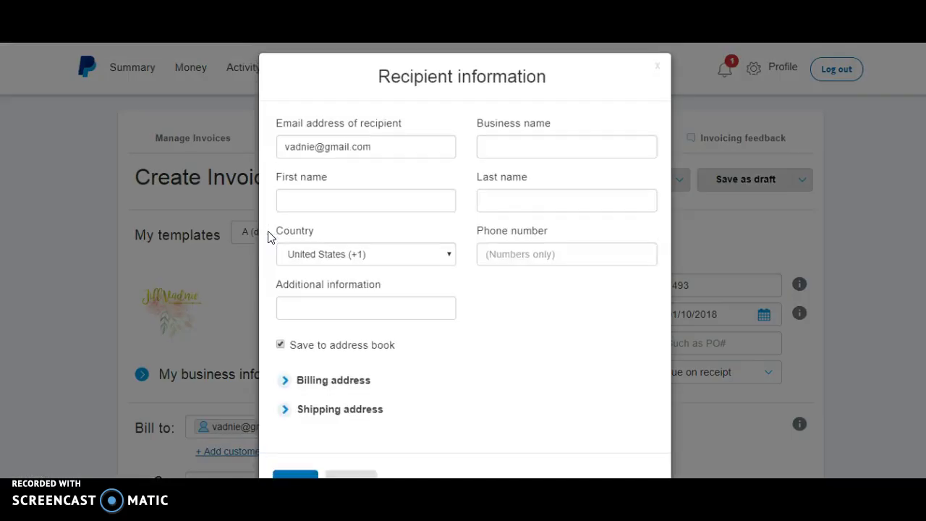
click(331, 211)
text(Me)
key(Tab)
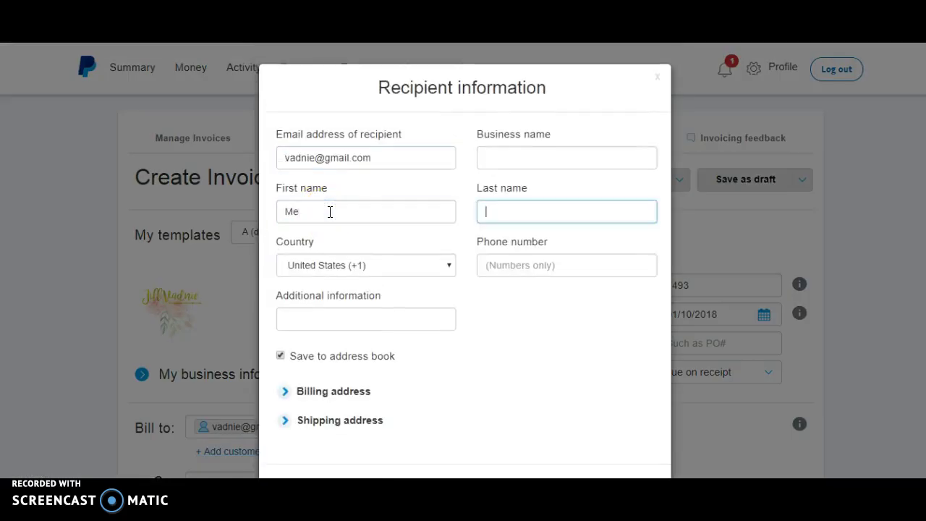
text(Me)
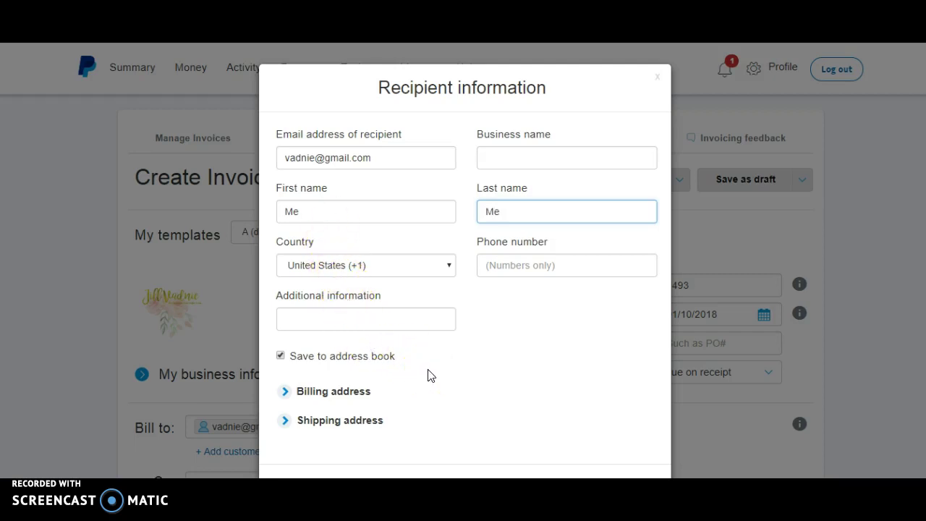
scroll(515, 290, down, 2)
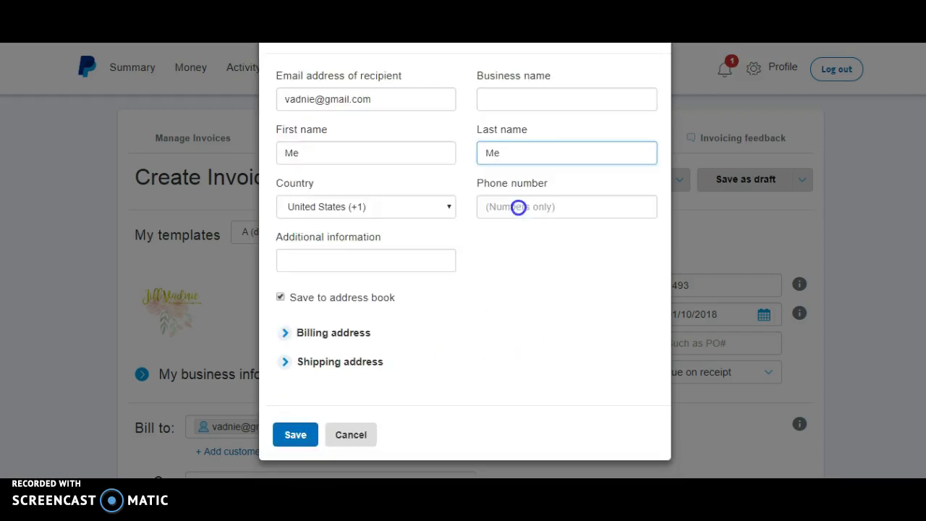
click(296, 435)
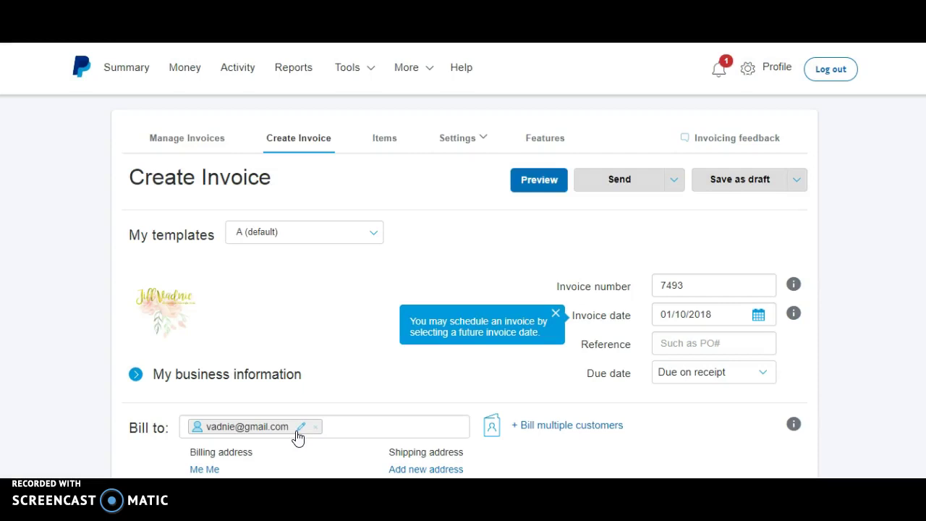
scroll(297, 437, down, 3)
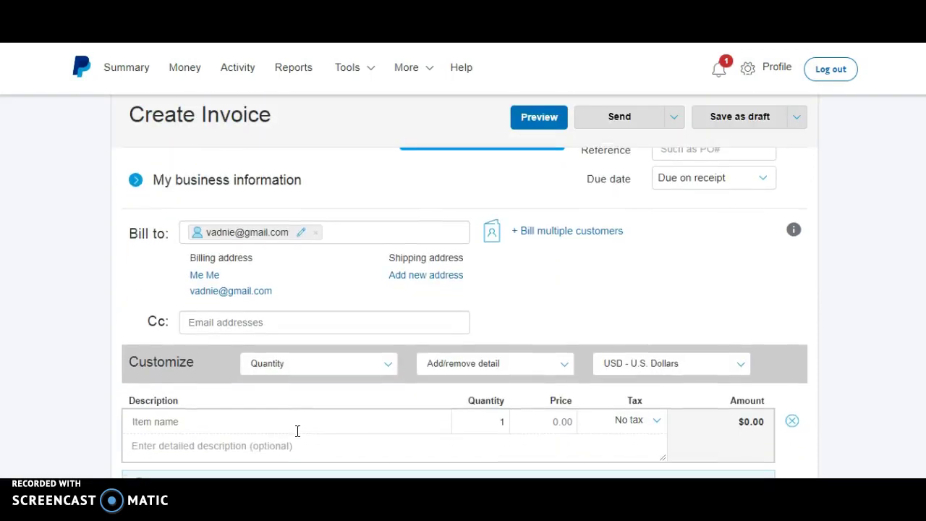
click(374, 241)
Remove the recipient, pick a suggested contact by name, then remove that contact too
click(316, 232)
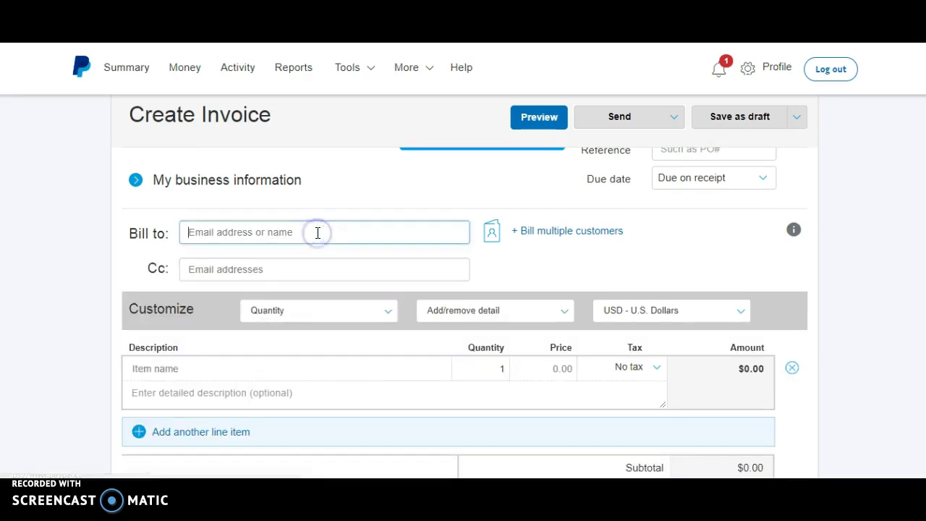
text(katie)
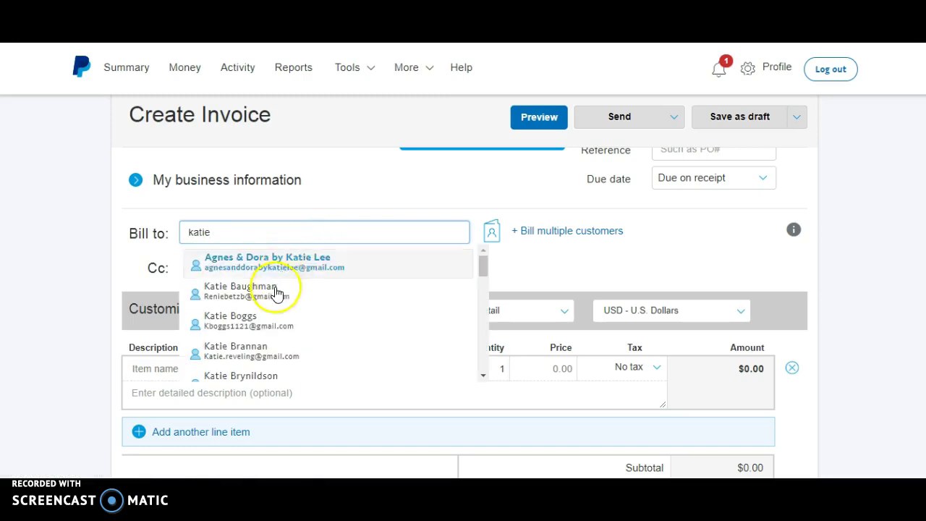
click(304, 202)
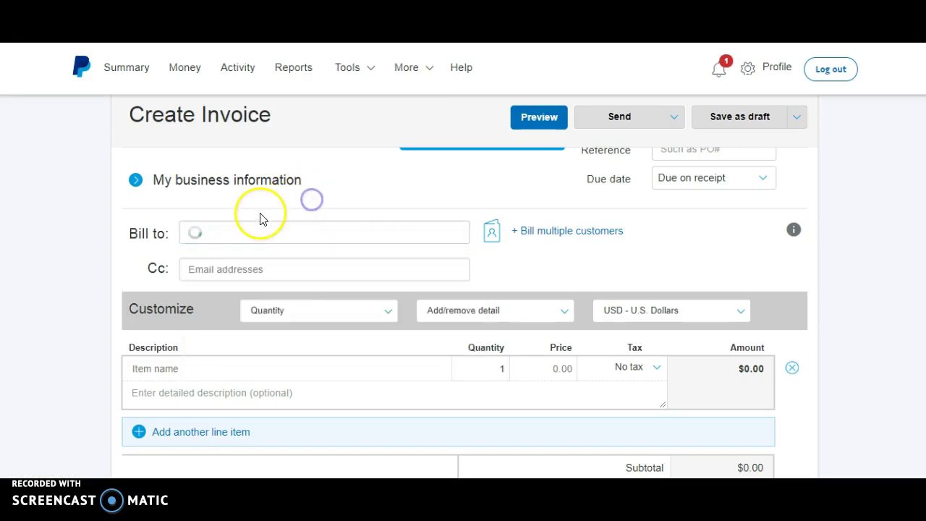
click(254, 233)
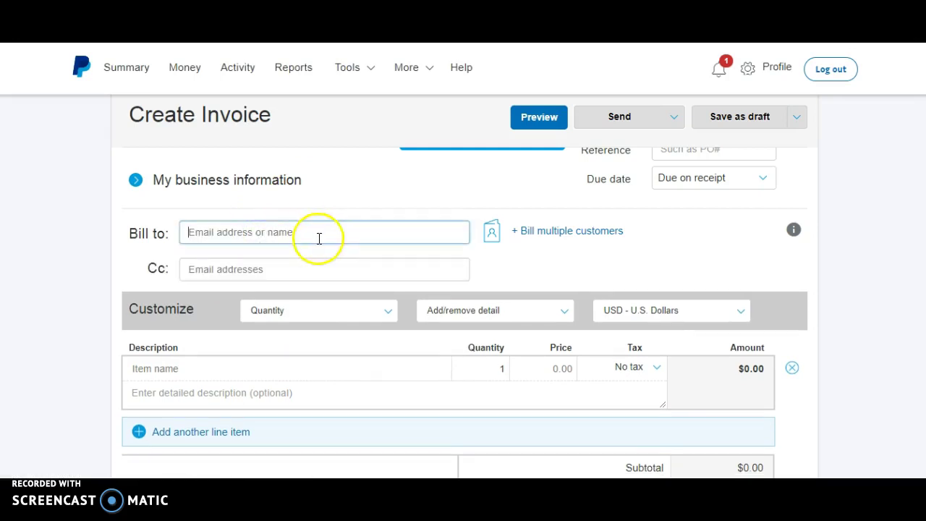
Add Adore Tunic - S at $48.00 from the catalog as the first line item
click(236, 367)
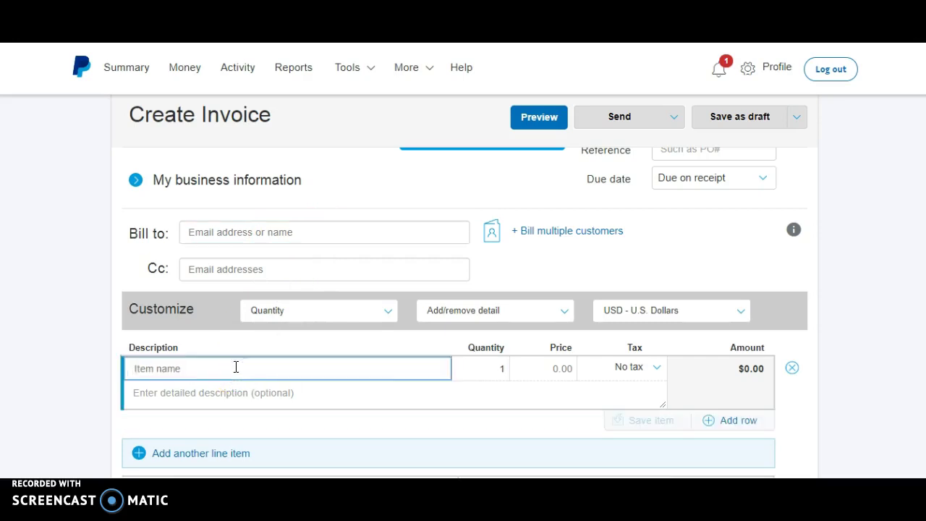
text(addore)
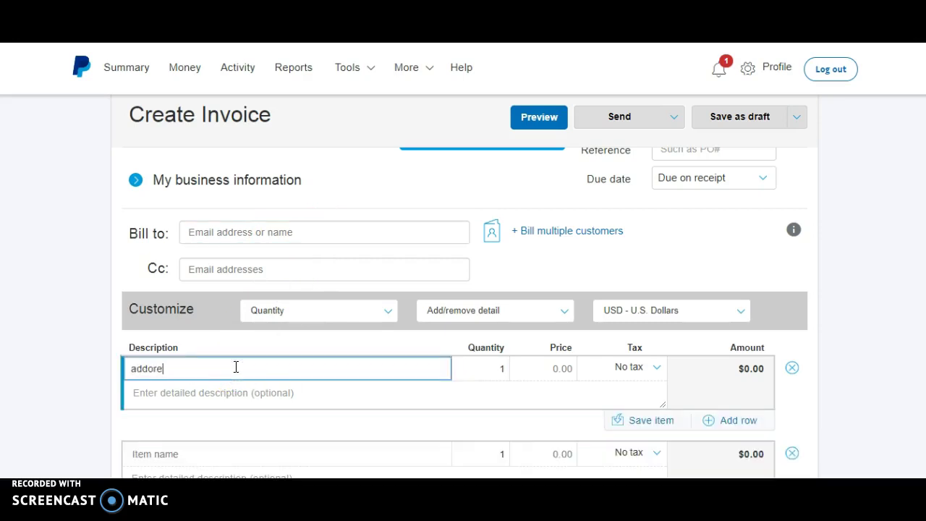
key(BackSpace)
key(BackSpace)
key(BackSpace)
key(BackSpace)
text(ore)
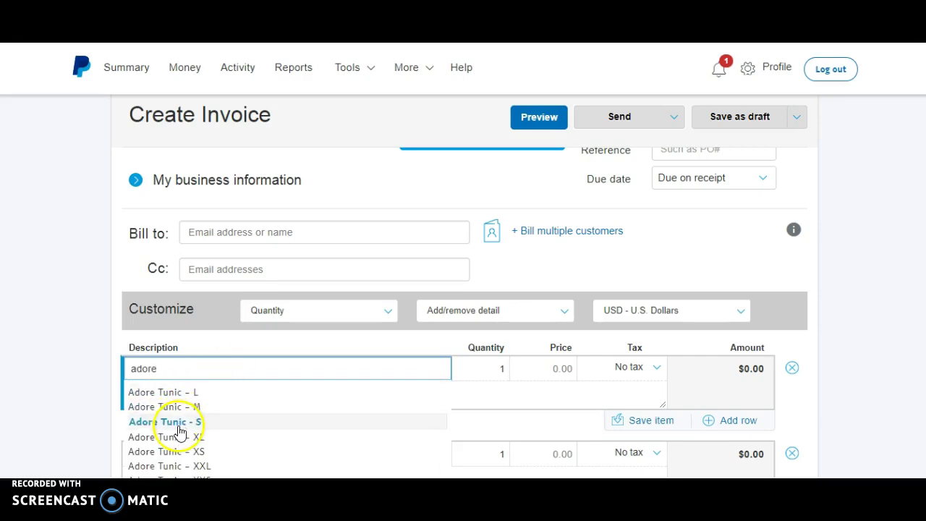
scroll(876, 215, down, 2)
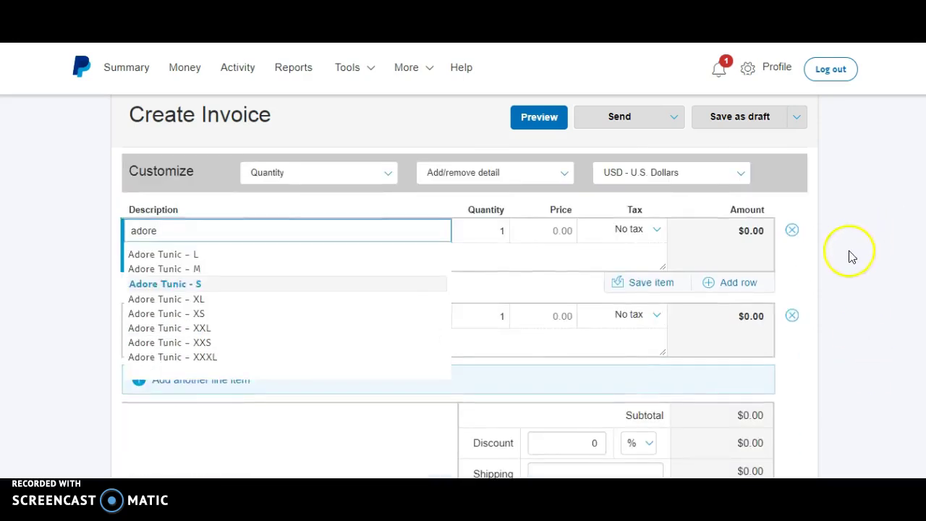
click(221, 285)
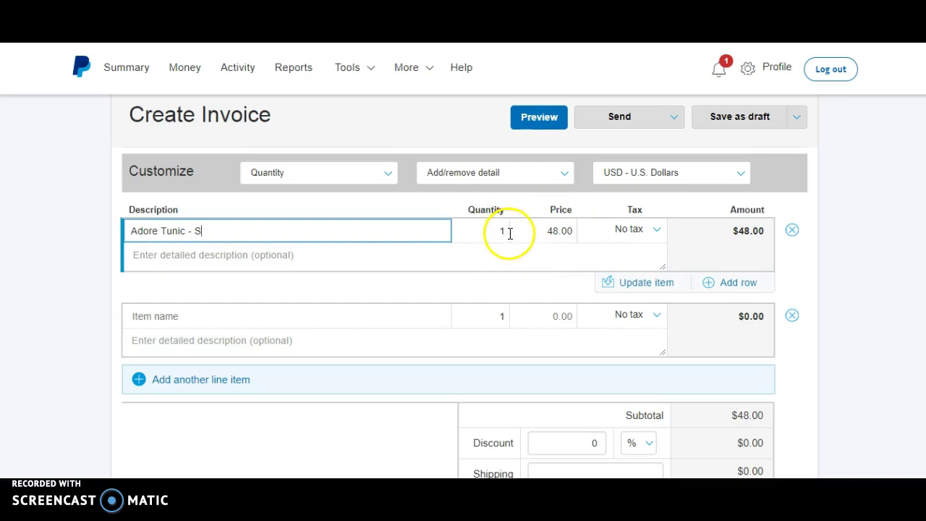
Add Cold Shoulder - XL at $52.00 from the catalog as the second line item
click(379, 313)
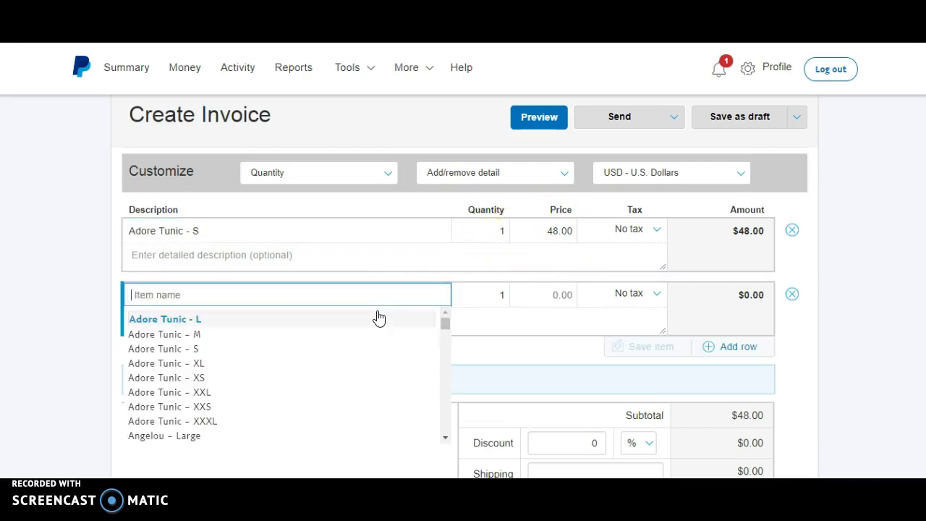
text(cold)
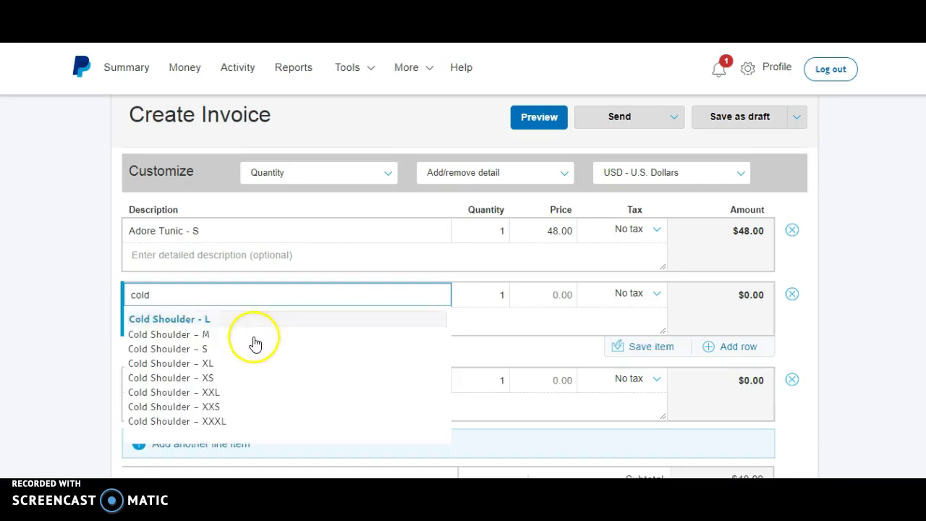
click(223, 364)
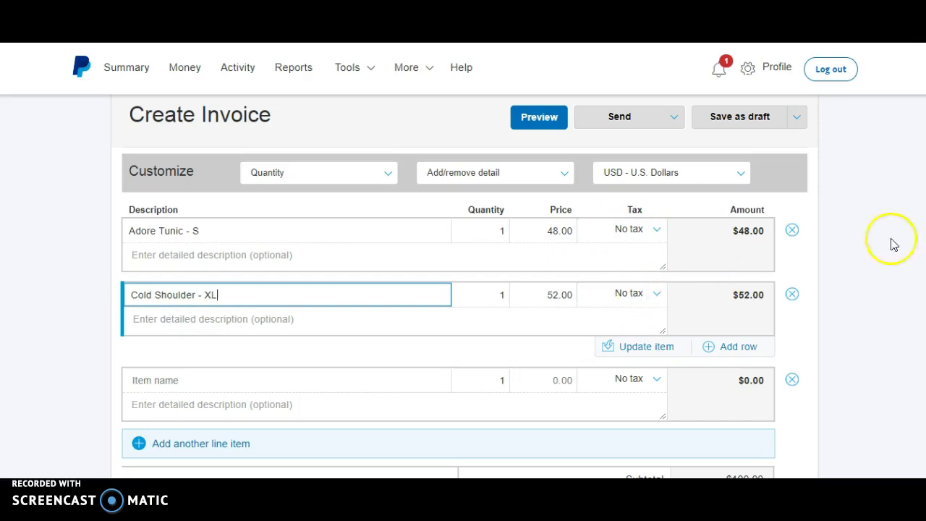
scroll(890, 291, down, 2)
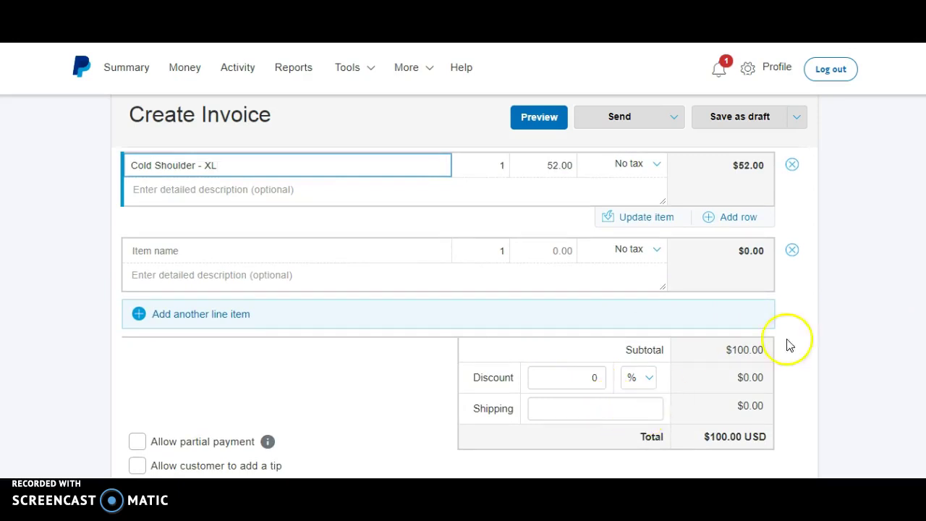
scroll(463, 311, up, 3)
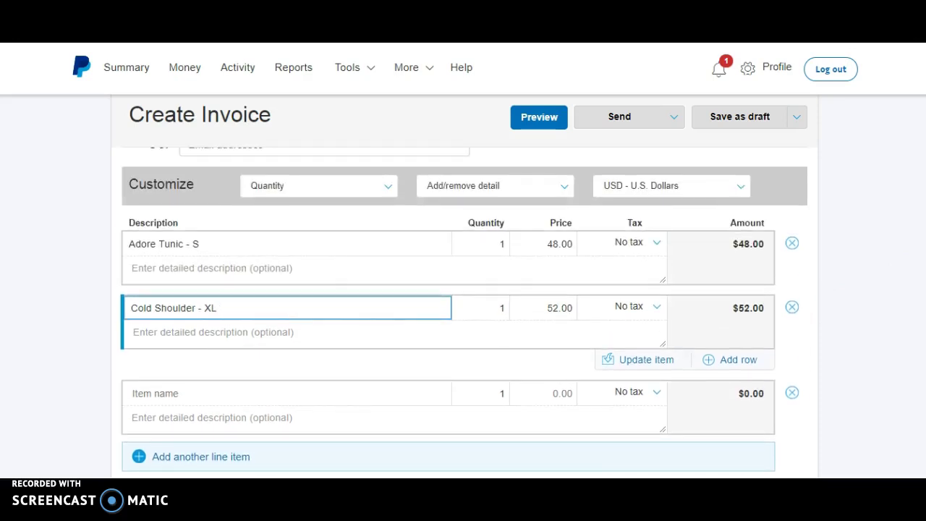
scroll(463, 311, up, 1)
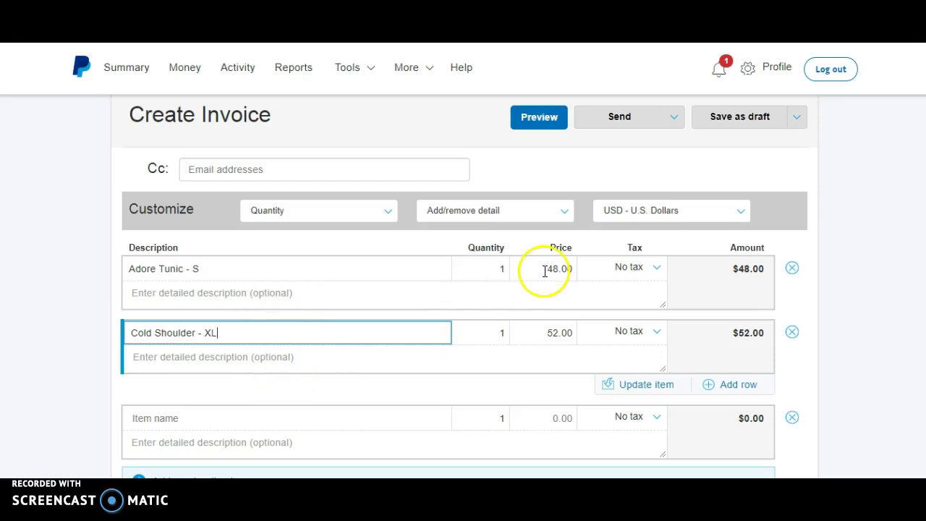
Delete both tunic lines and add a Style item priced 1, saving it to the catalog
click(792, 332)
click(790, 268)
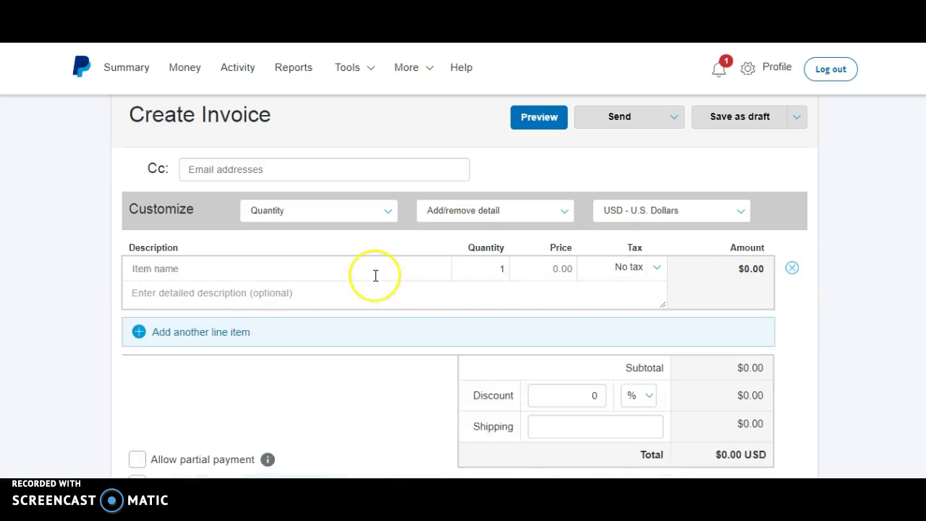
click(368, 272)
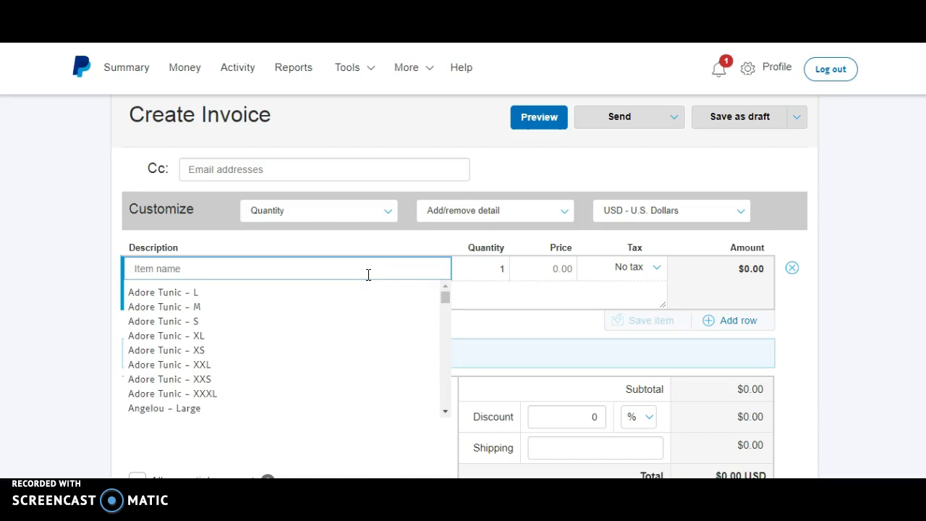
text(Style)
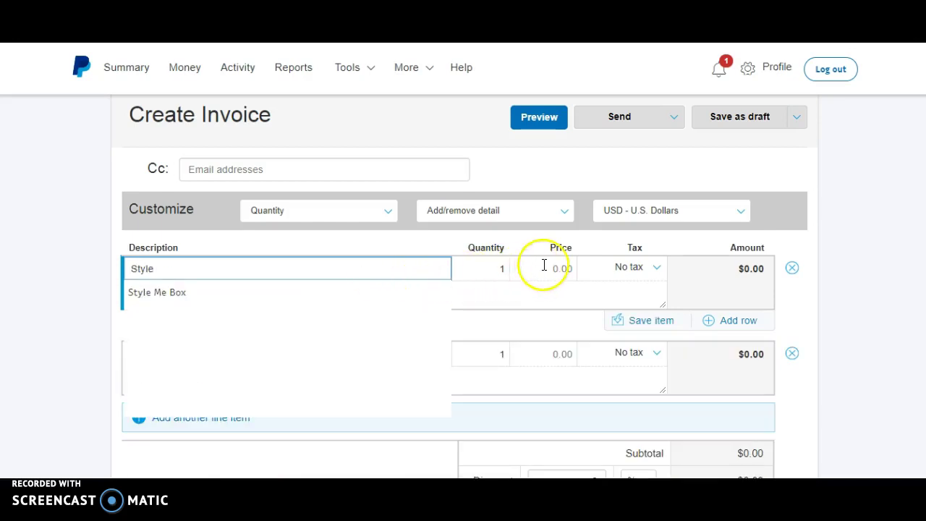
click(544, 266)
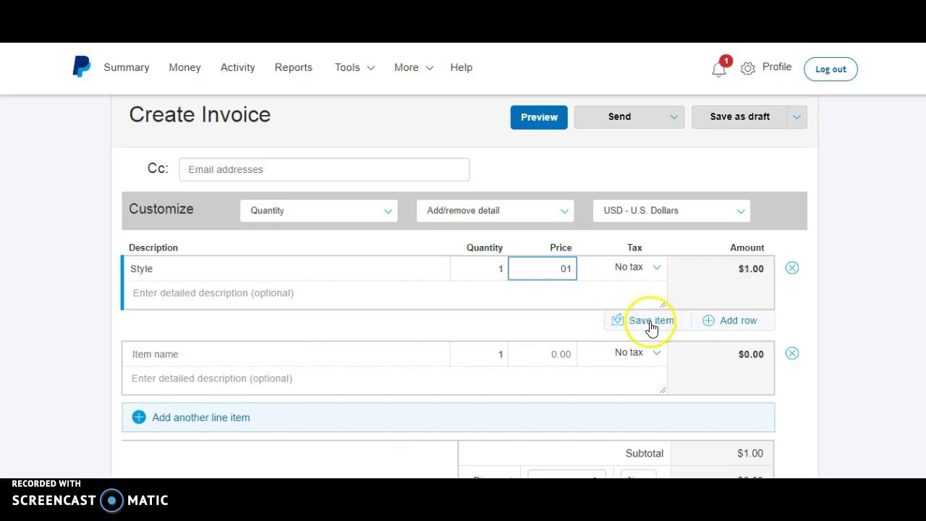
click(650, 323)
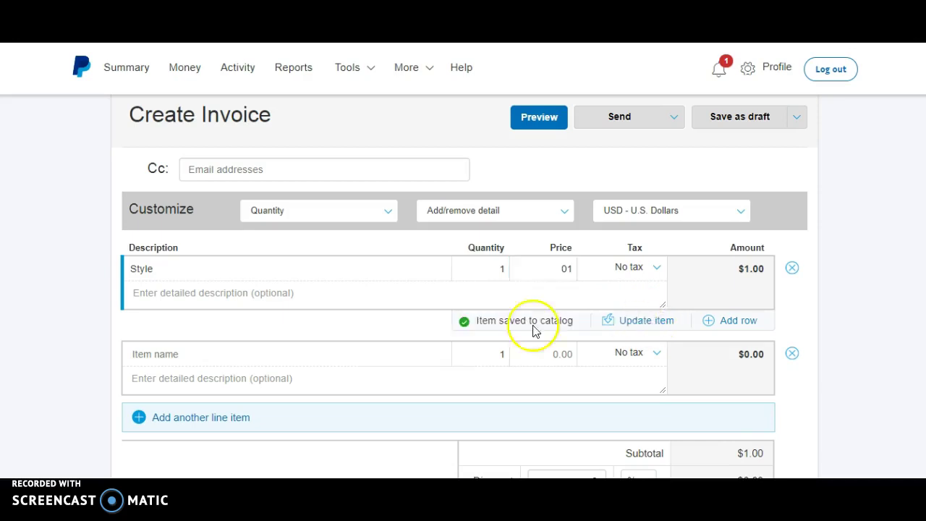
Add the saved Style item in a second row, then delete that duplicate row
click(349, 359)
text(styl)
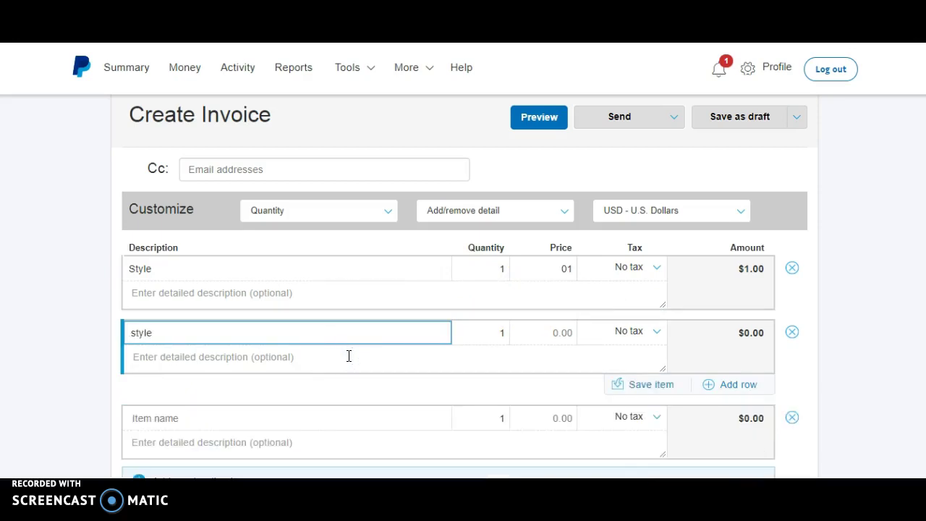
text(e)
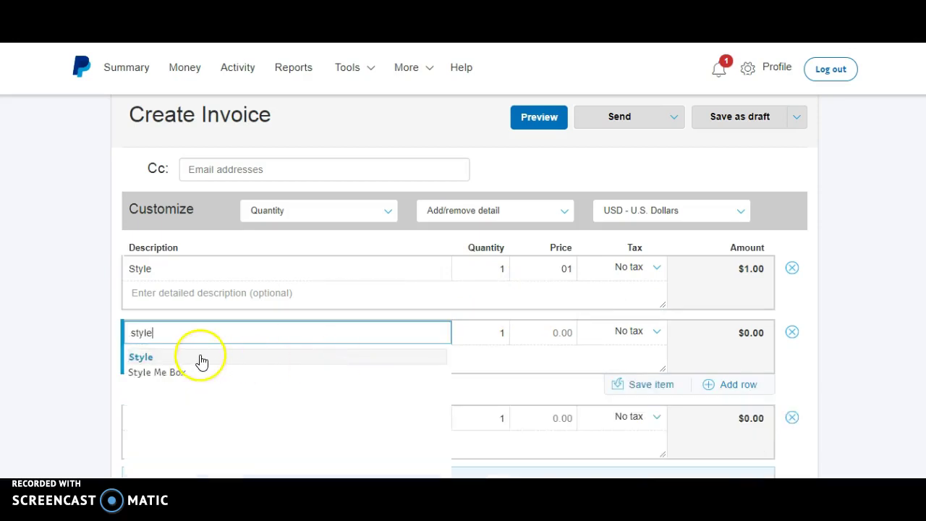
click(201, 357)
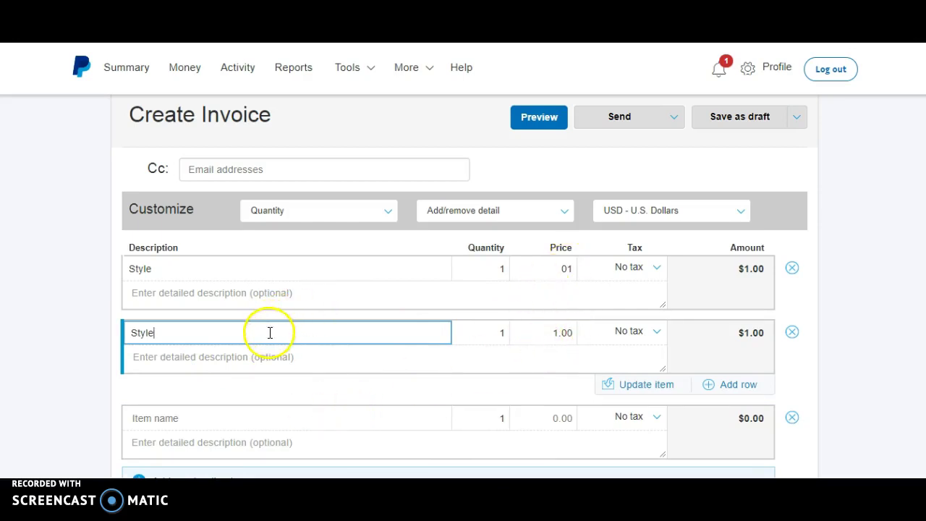
click(791, 336)
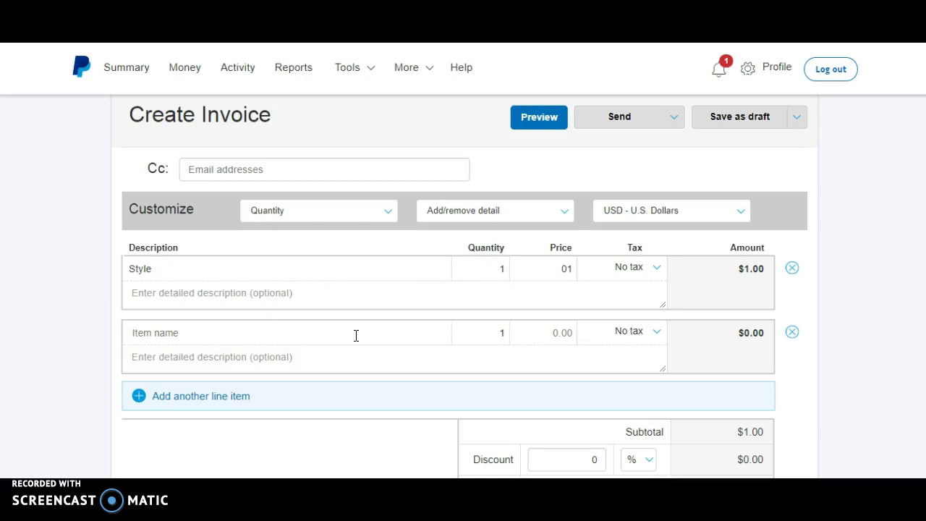
click(335, 272)
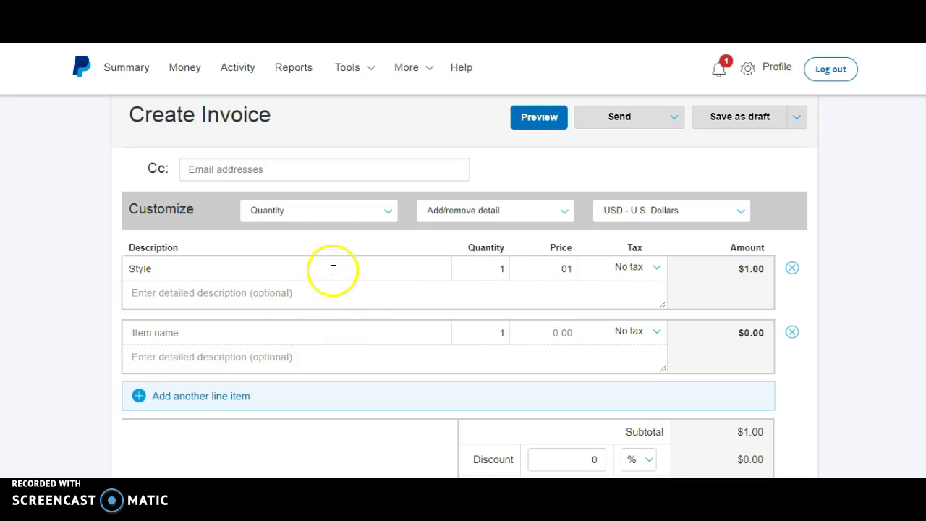
Change the Style item's price to 2 and update it in the catalog
click(423, 267)
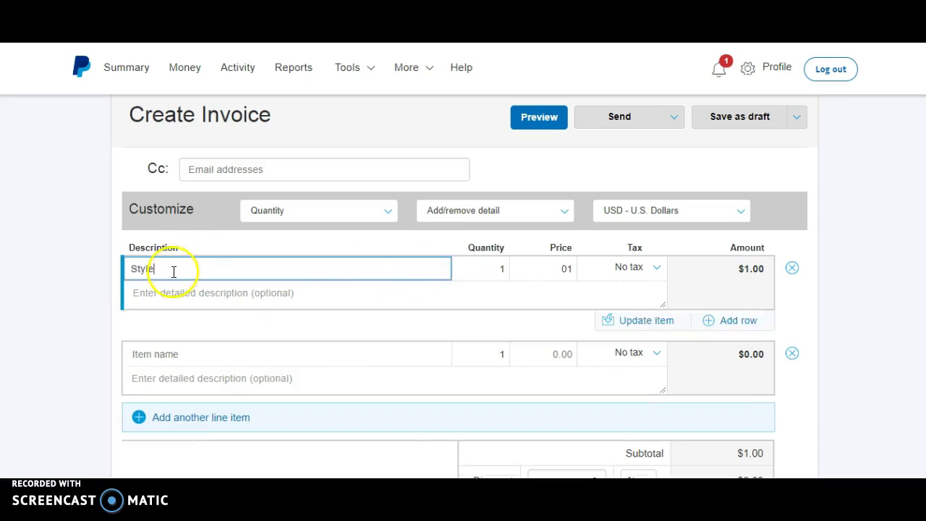
click(554, 268)
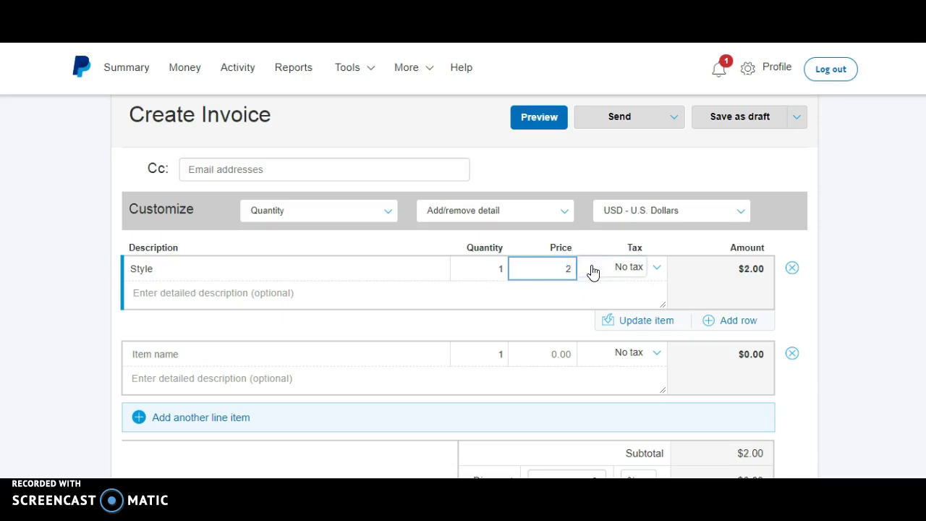
click(562, 266)
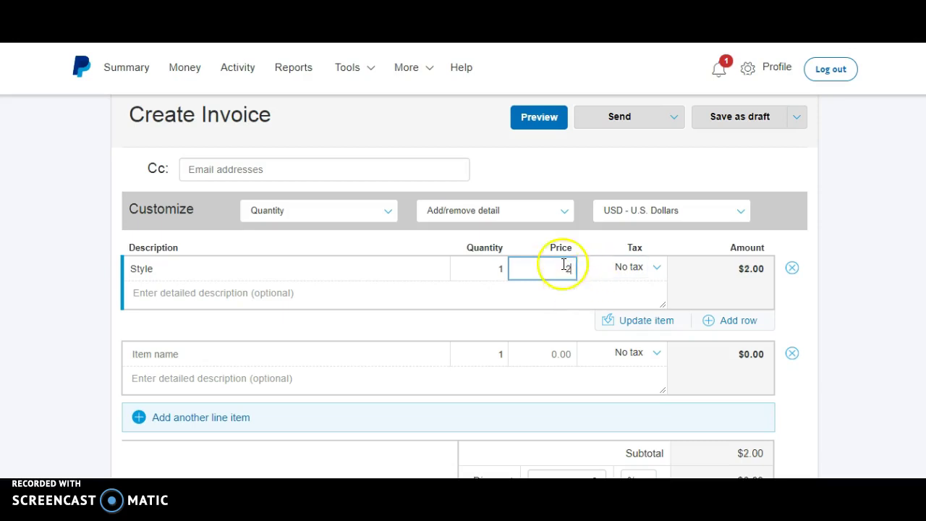
click(653, 328)
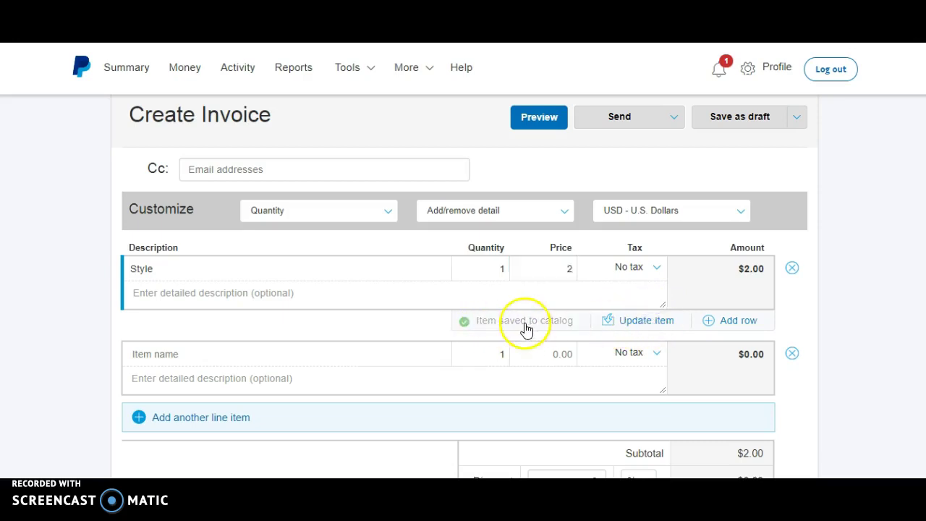
Add Style in a new row to confirm its 2.00 price, then delete that row
click(314, 358)
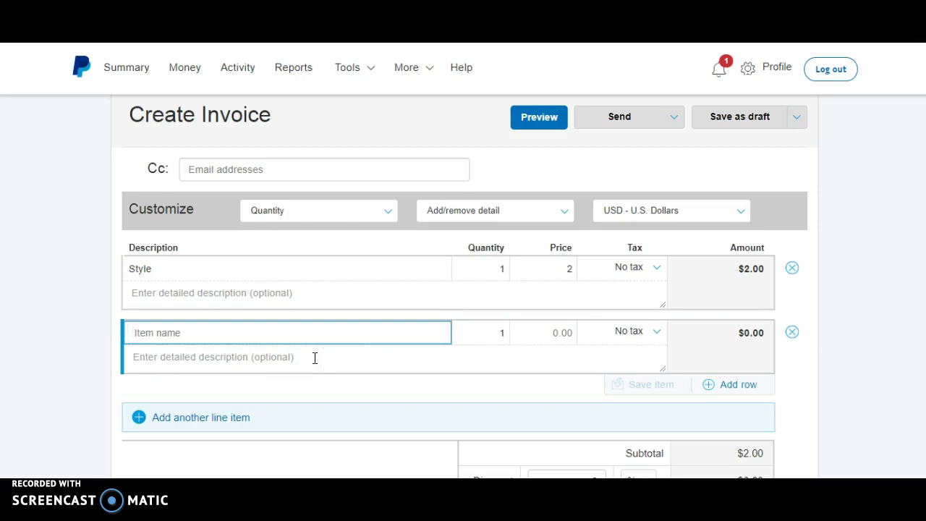
text(sytel)
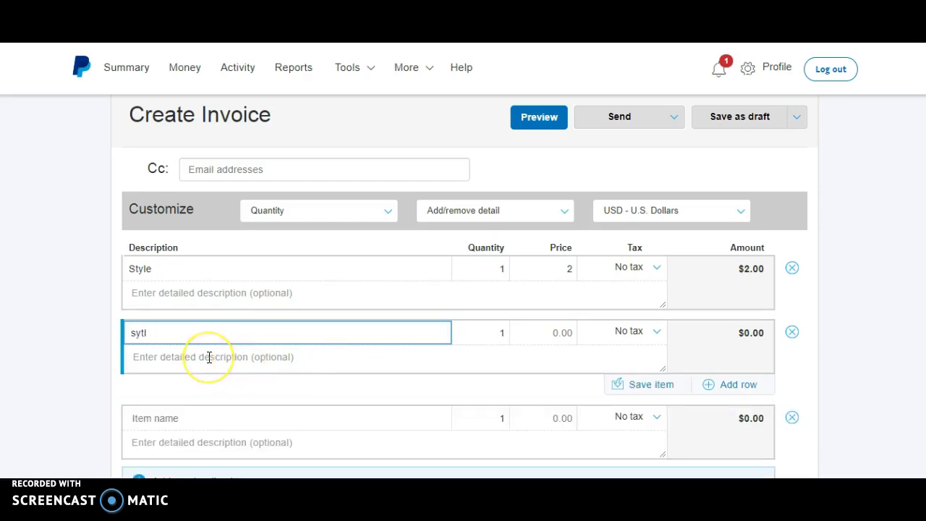
key(BackSpace)
key(BackSpace)
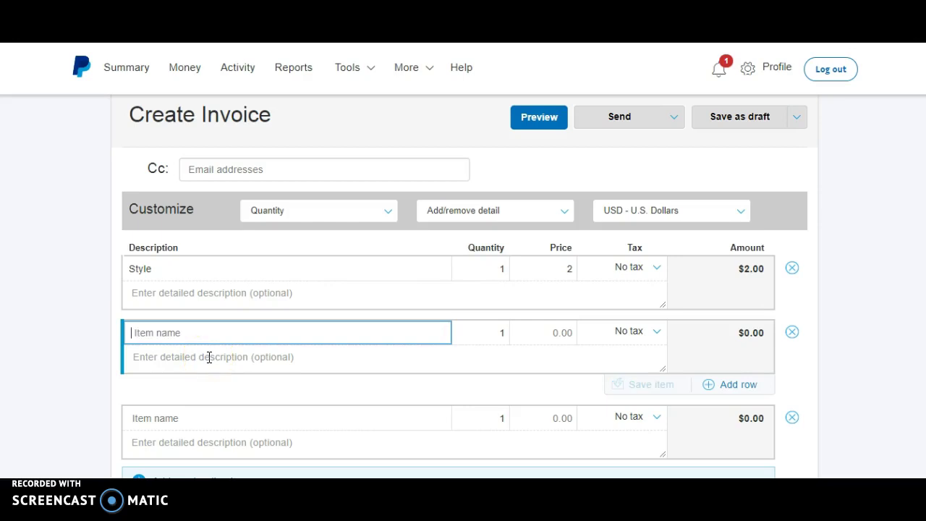
text(style)
click(204, 358)
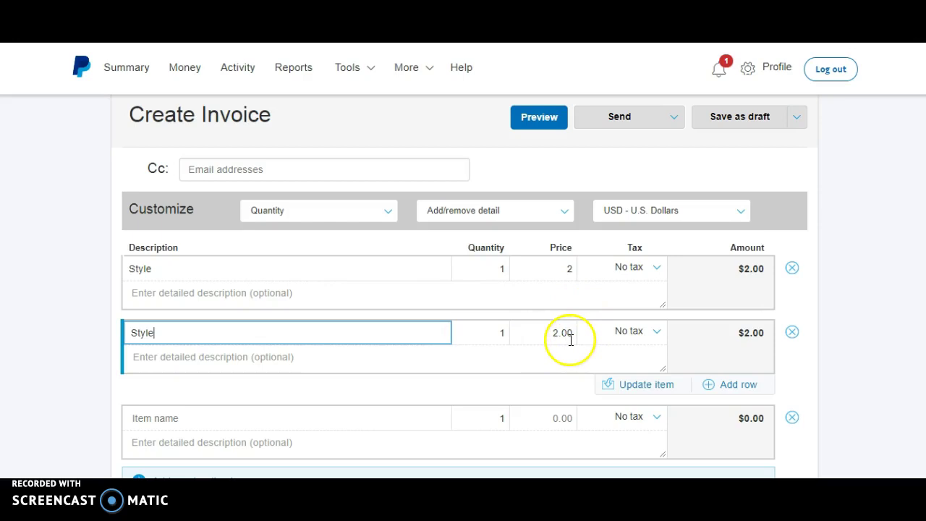
click(792, 333)
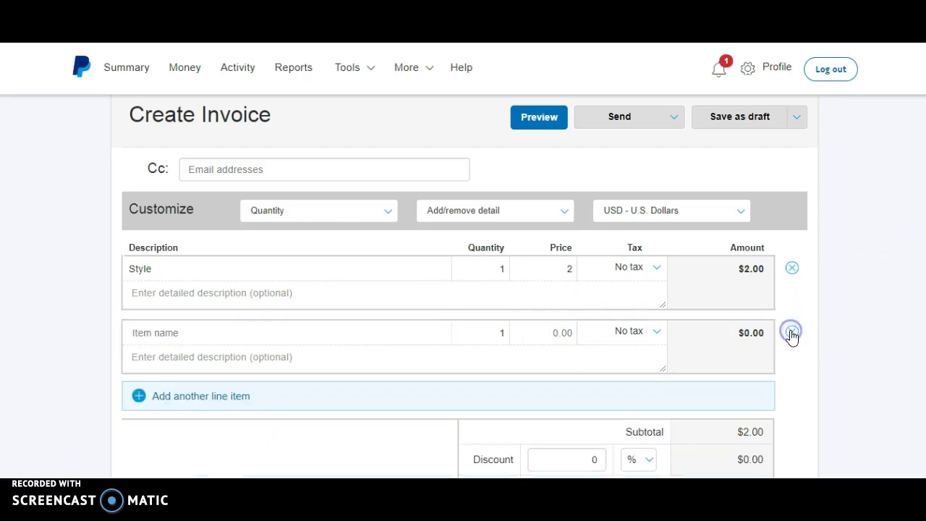
Remove the Style line and view the Save as draft / Save as template options
click(791, 268)
scroll(463, 311, up, 4)
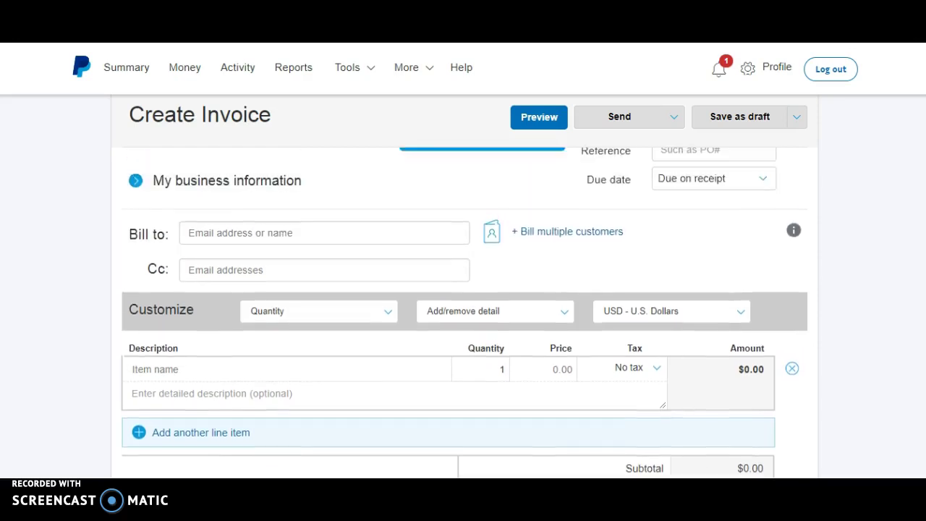
click(796, 161)
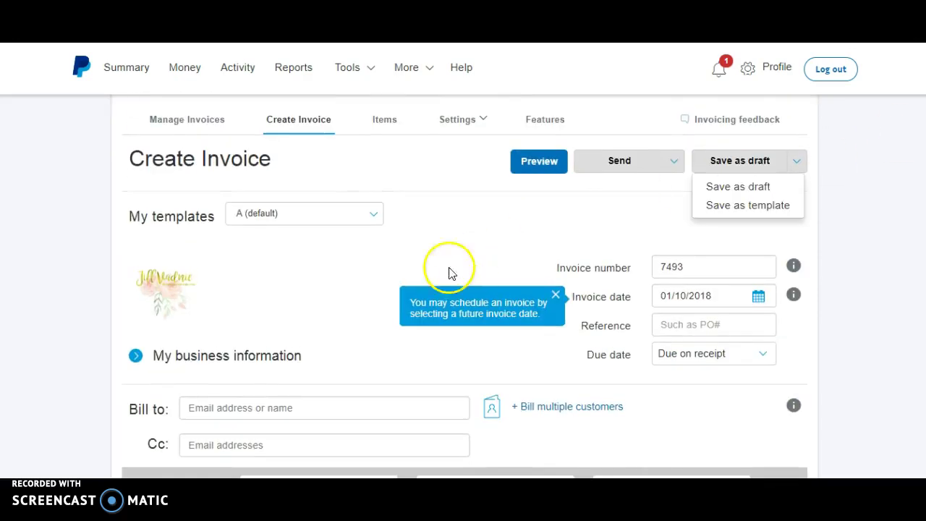
mouse_move(455, 243)
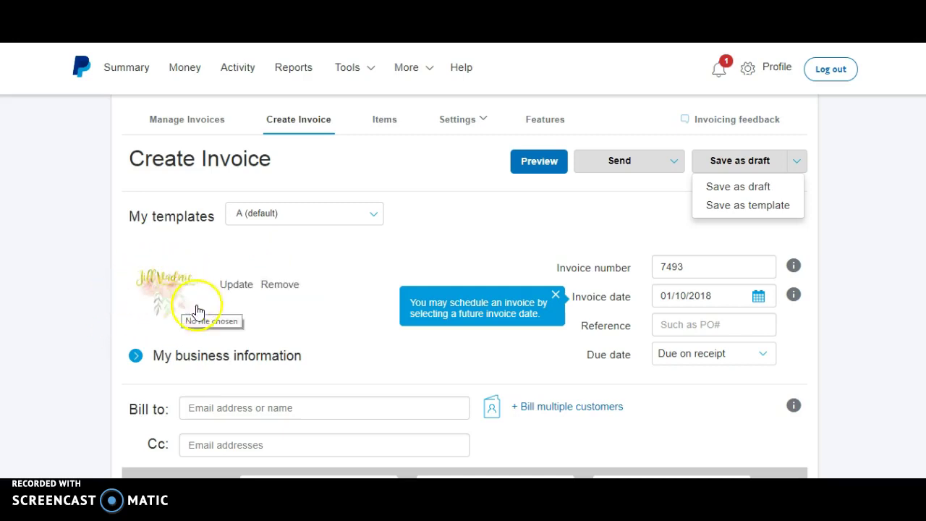
scroll(463, 311, down, 7)
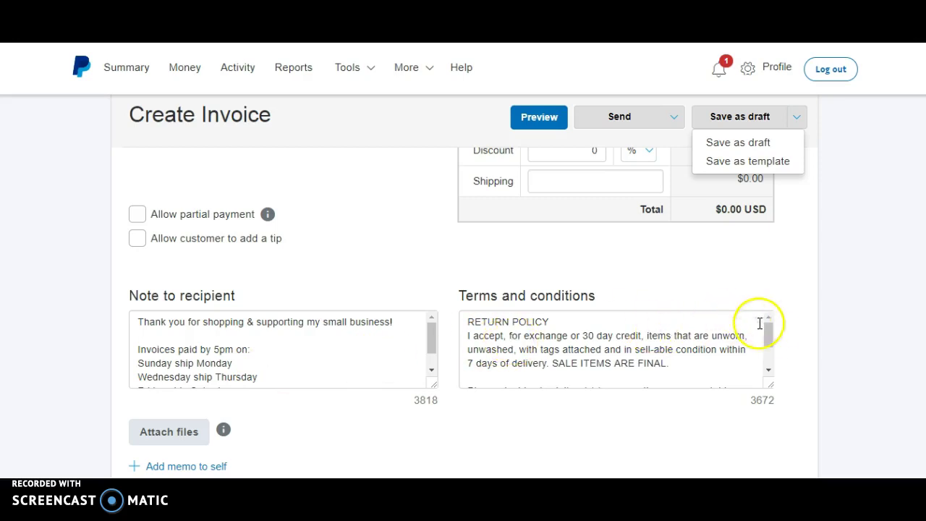
drag(765, 329, 771, 327)
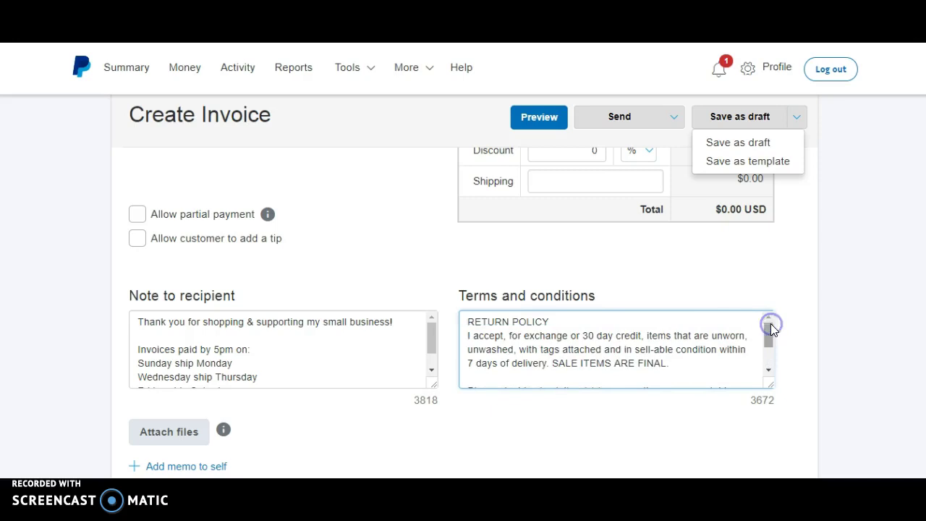
scroll(707, 107, down, 2)
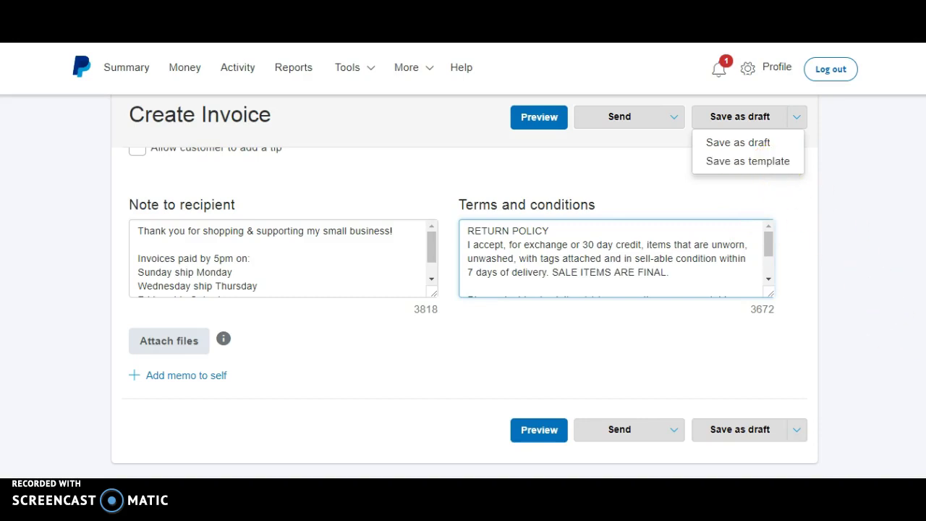
scroll(463, 311, up, 10)
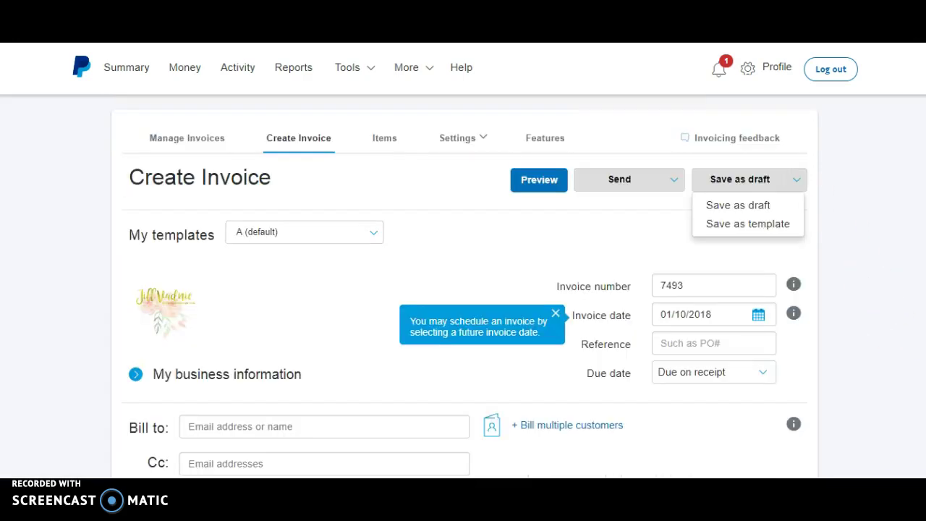
Scroll through the invoice and show the Send options: Send via PayPal or Share link myself
mouse_move(325, 307)
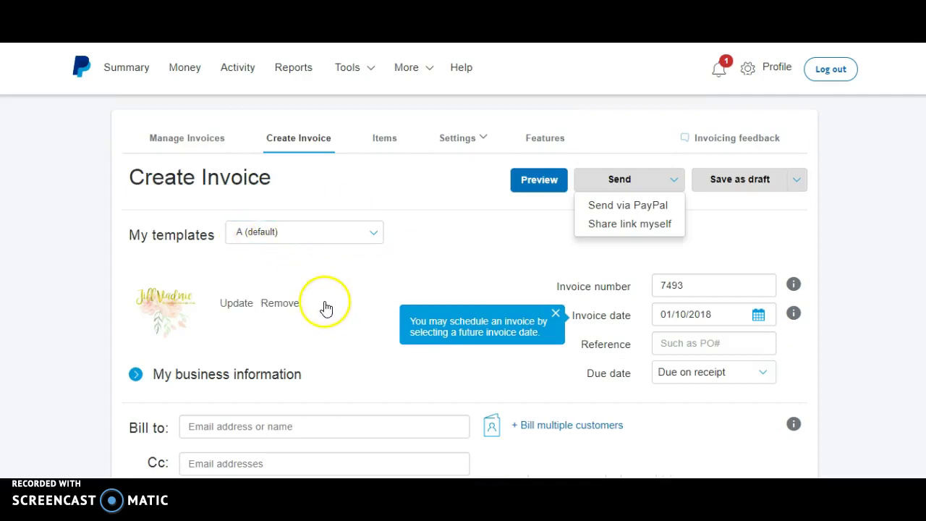
scroll(463, 289, down, 7)
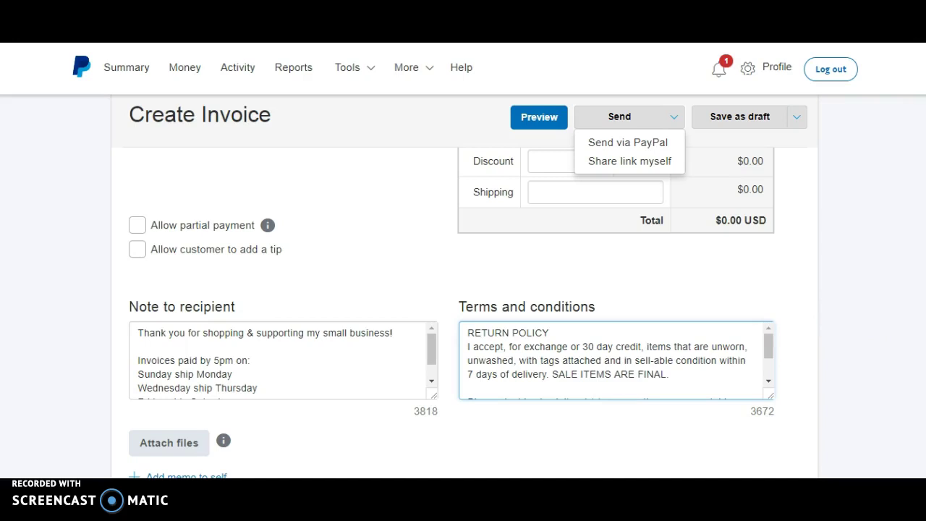
scroll(448, 311, up, 3)
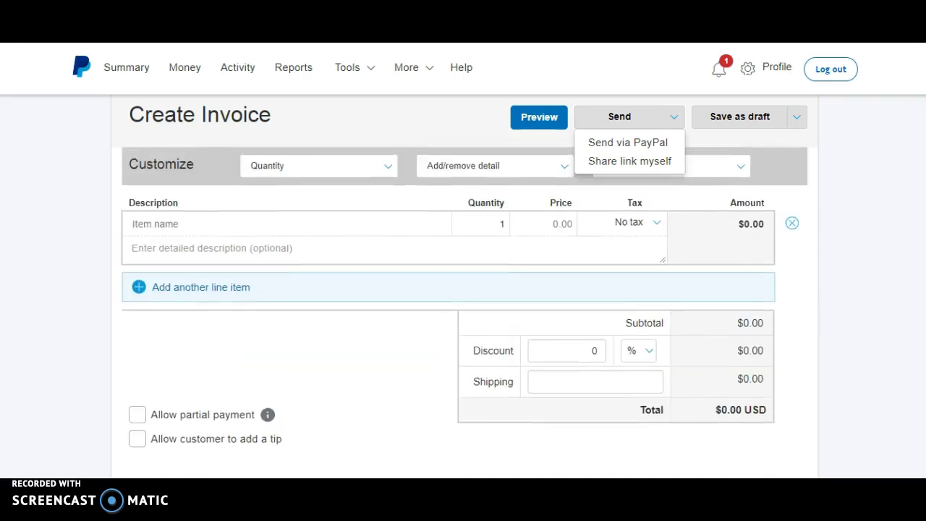
scroll(463, 312, up, 2)
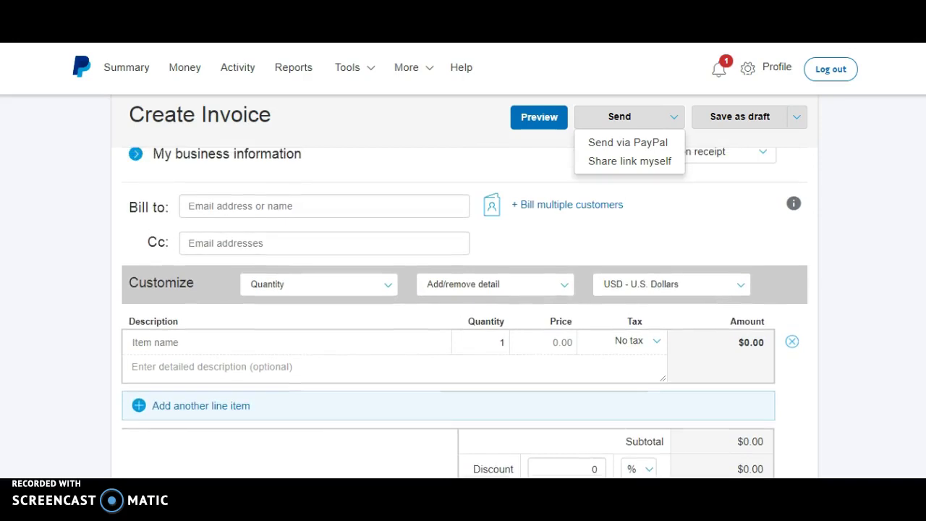
scroll(463, 311, up, 2)
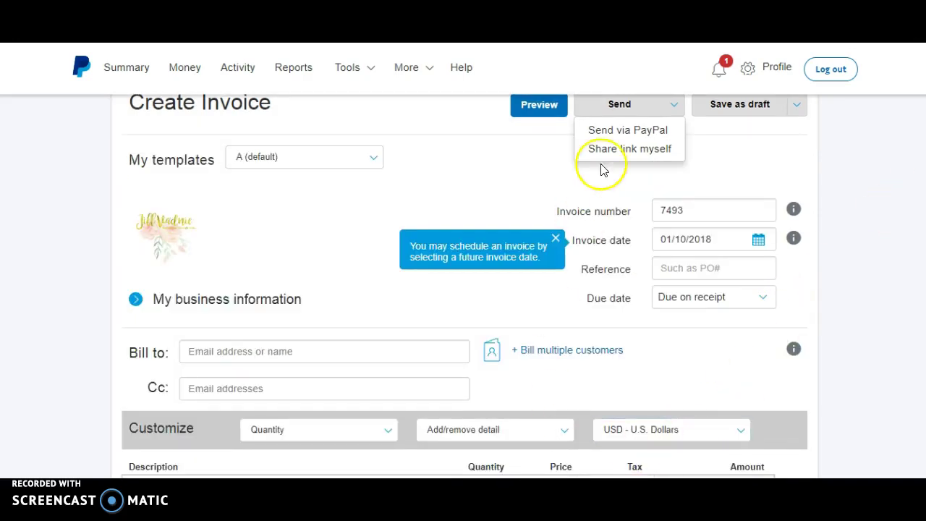
click(624, 105)
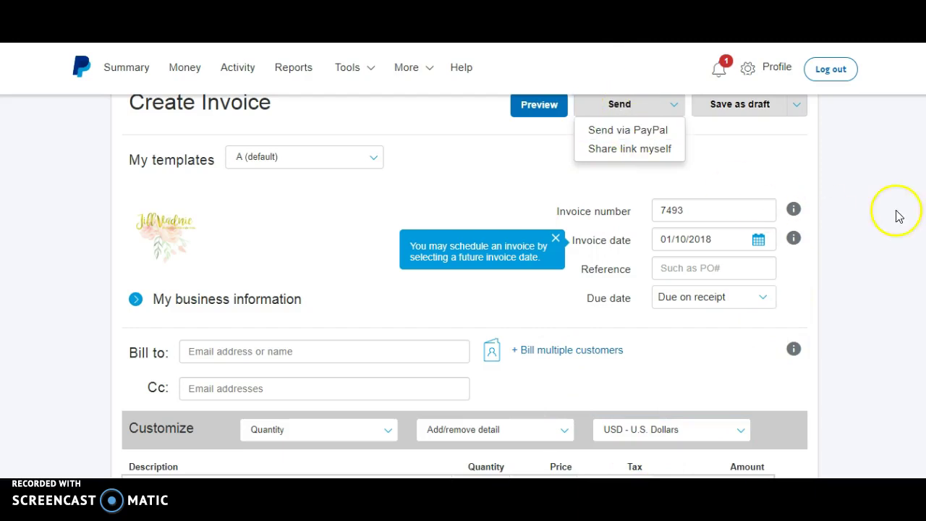
Leave the invoice form for the Manage Invoices overview page
scroll(463, 290, up, 1)
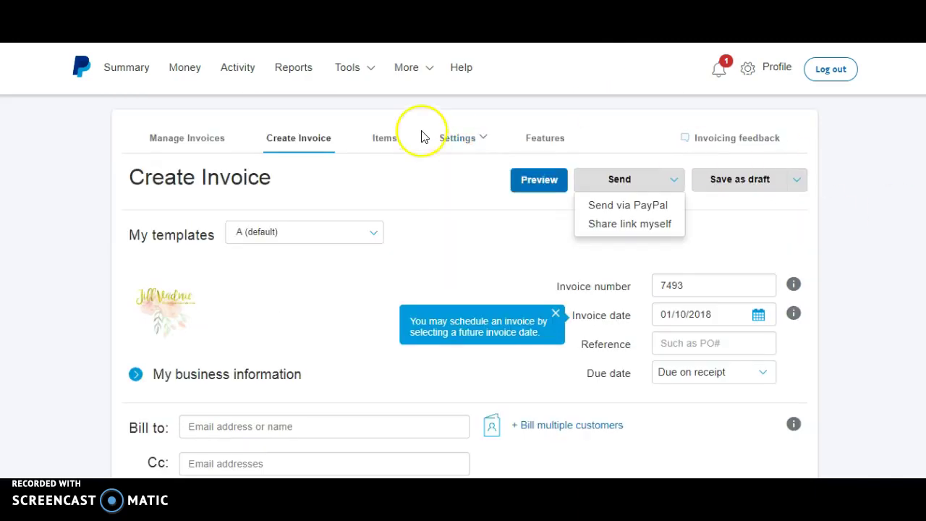
mouse_move(357, 77)
click(354, 100)
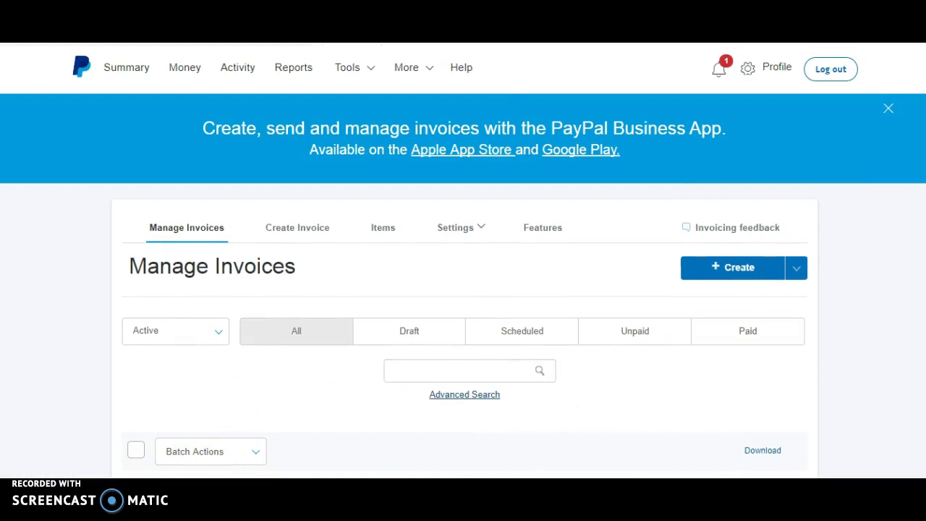
Show the top $99.00 invoice's actions, Remind through Cancel, in the invoice list
scroll(463, 290, down, 1)
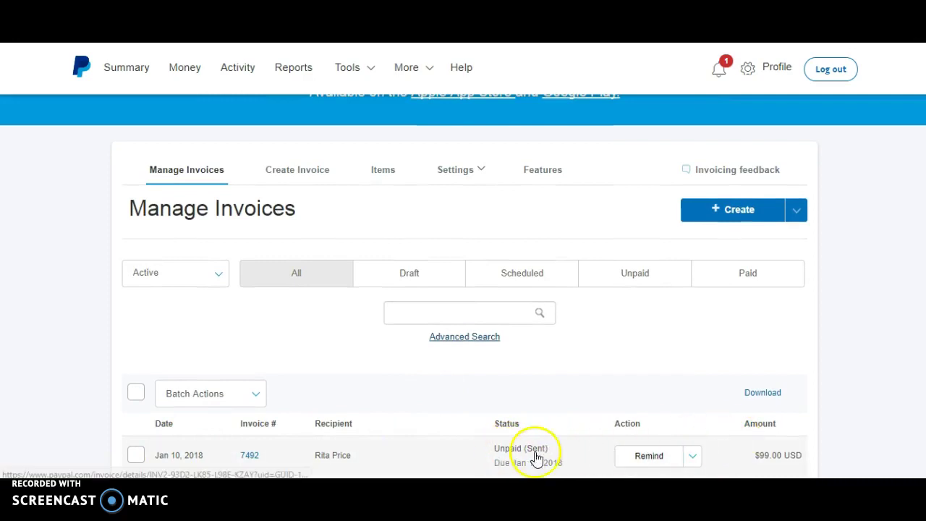
click(694, 459)
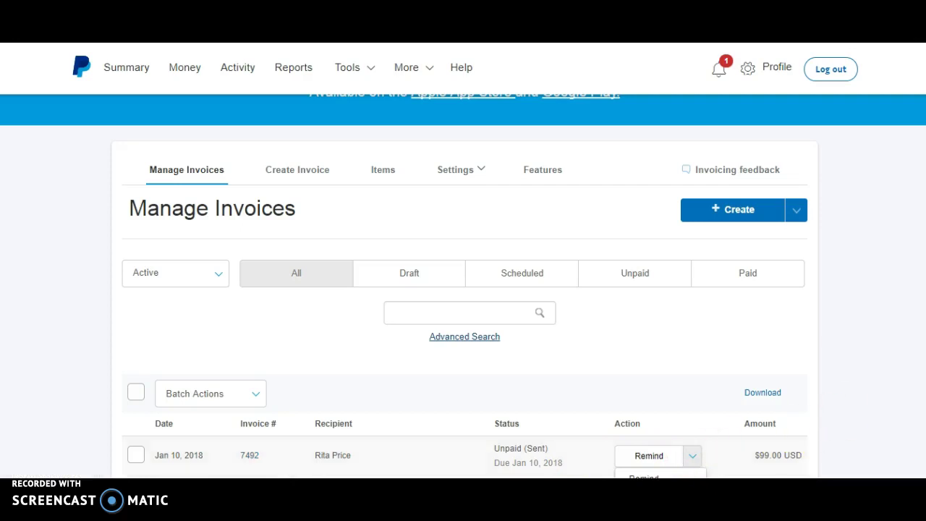
scroll(689, 305, down, 3)
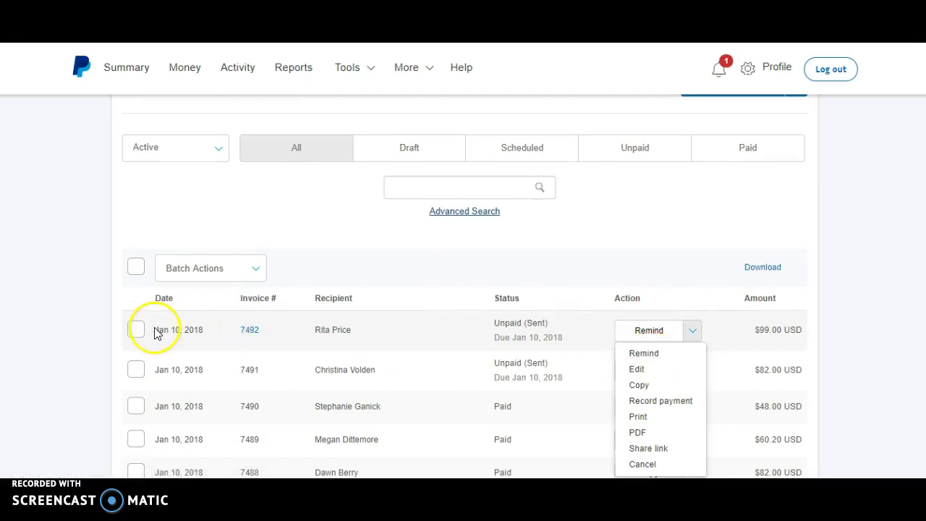
click(138, 366)
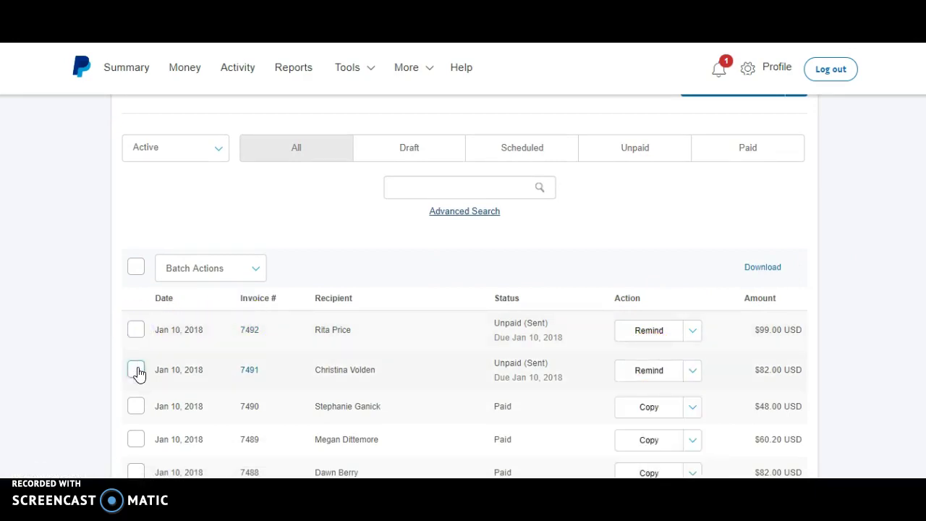
click(137, 370)
click(137, 330)
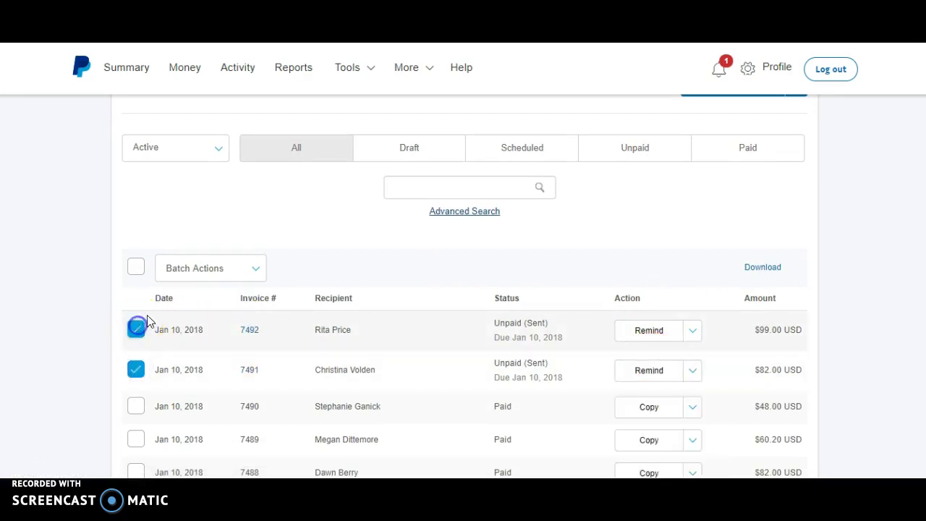
click(206, 269)
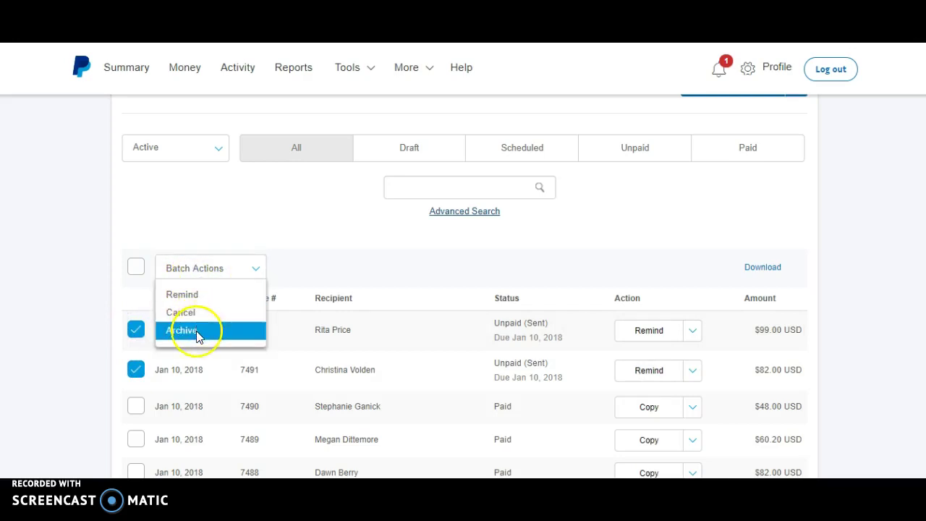
click(134, 330)
click(136, 371)
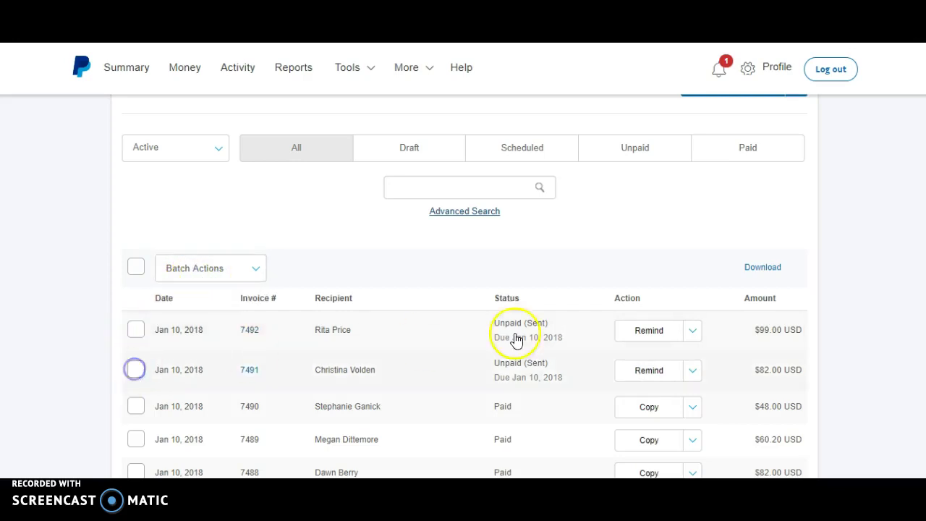
click(692, 333)
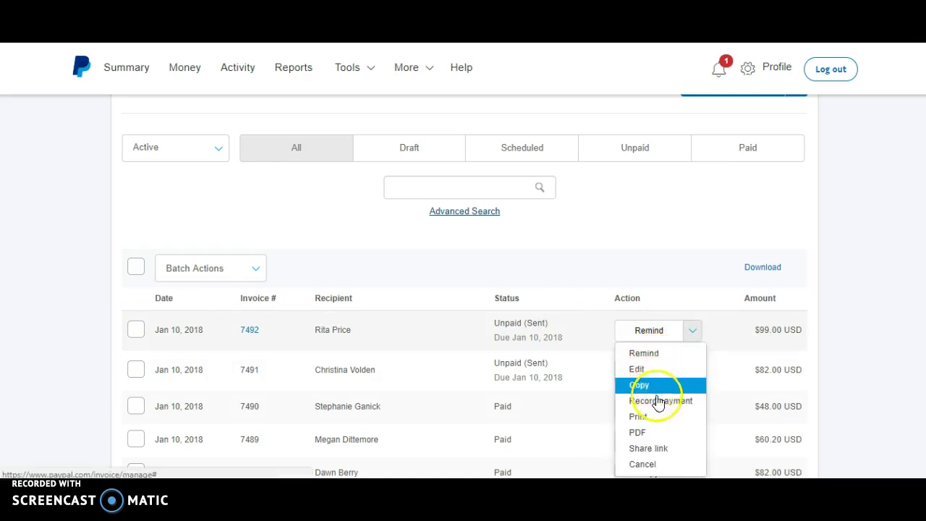
Copy the top invoice's payment link from the Share Invoice Link dialog
click(649, 455)
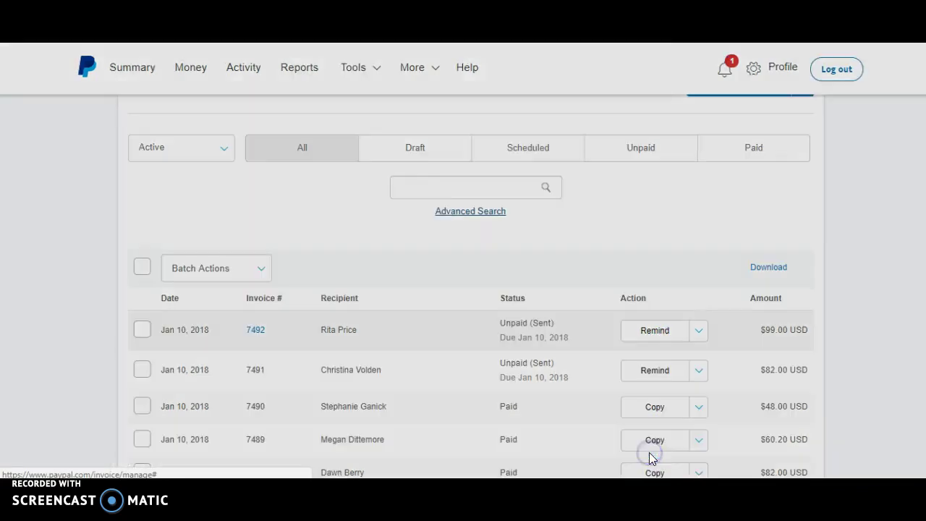
click(624, 178)
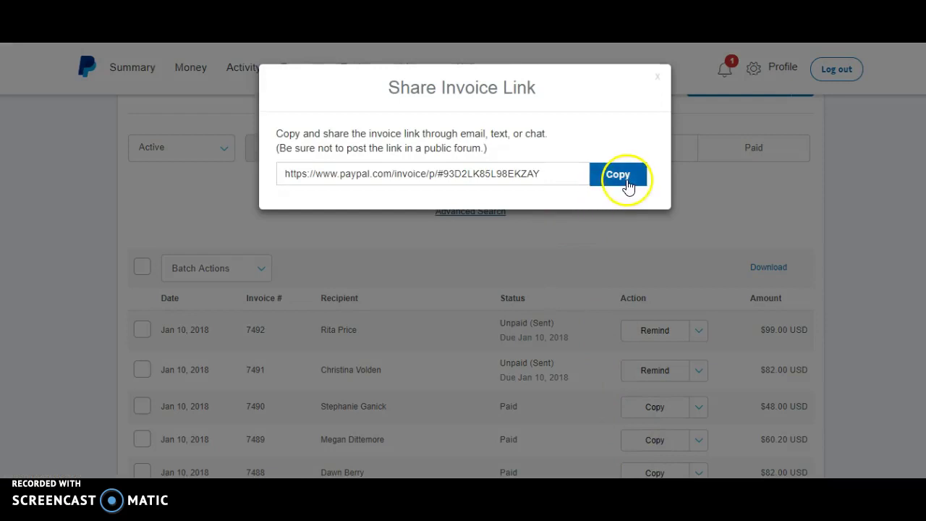
click(708, 223)
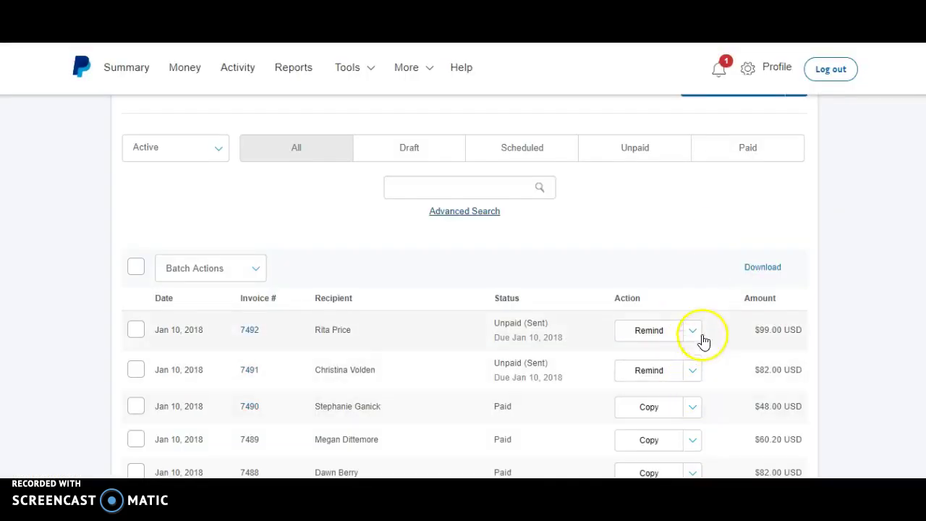
Reopen and dismiss the top invoice's action menu, then return to the top of the list
click(693, 333)
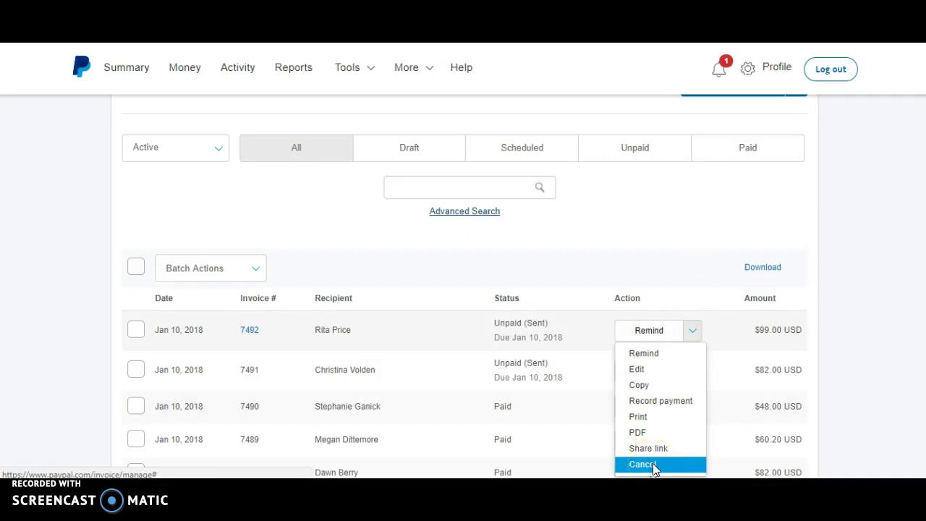
click(676, 272)
scroll(463, 290, up, 3)
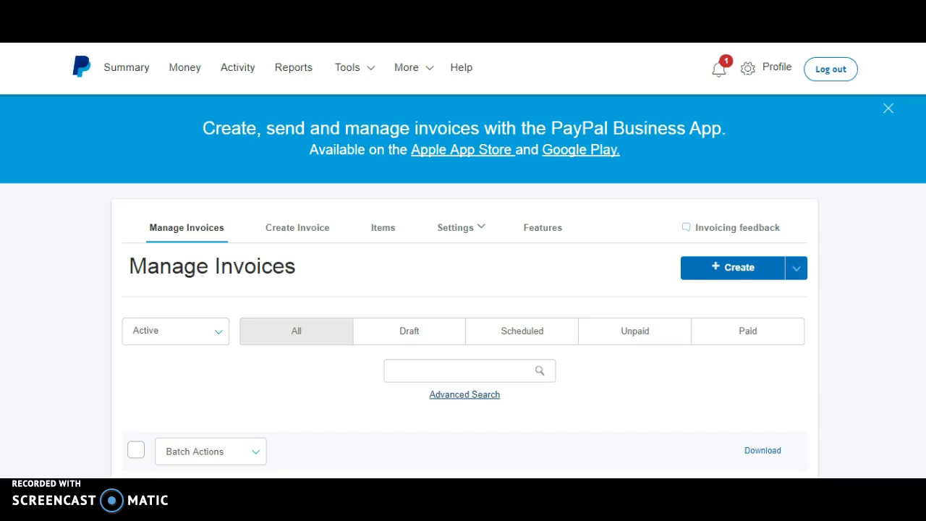
Place the cursor in the invoice search box below the All/Draft/Scheduled/Unpaid/Paid filters
click(479, 370)
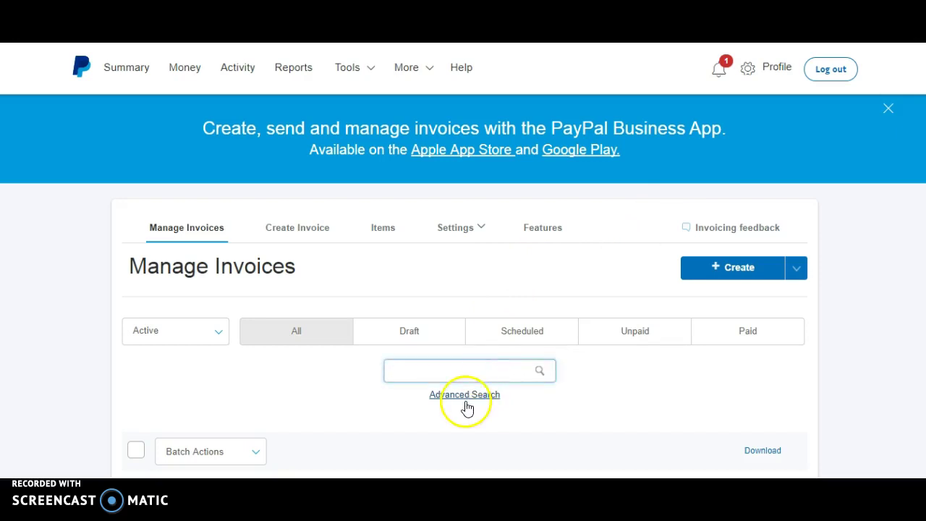